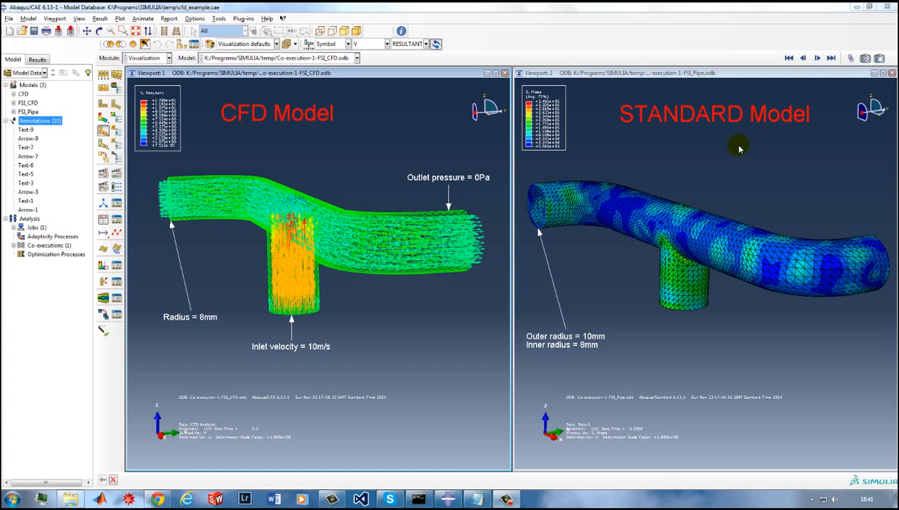
pyautogui.click(348, 82)
pyautogui.moveTo(342, 236)
pyautogui.keyDown('ctrl'); pyautogui.keyDown('alt'); pyautogui.mouseDown()
pyautogui.moveTo(325, 238)
pyautogui.moveTo(339, 233)
pyautogui.mouseUp(); pyautogui.keyUp('alt'); pyautogui.keyUp('ctrl')
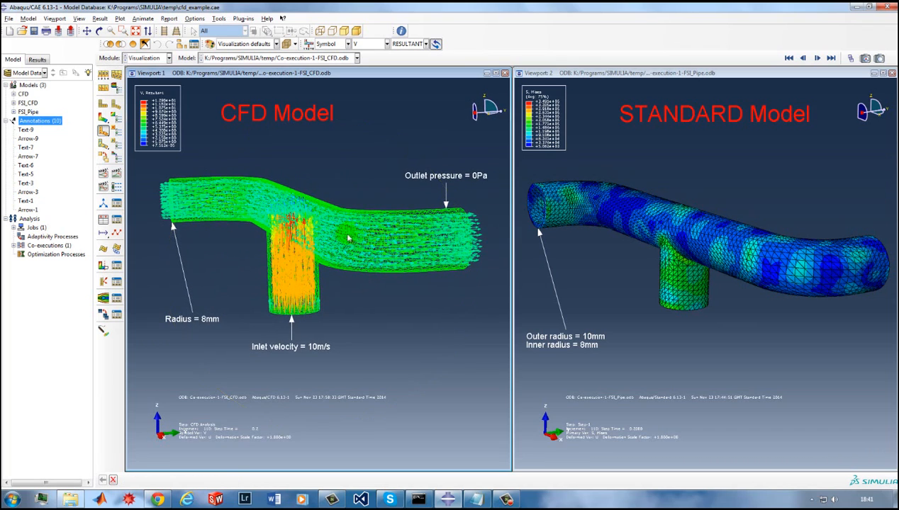
pyautogui.click(715, 86)
pyautogui.moveTo(750, 301)
pyautogui.keyDown('ctrl'); pyautogui.keyDown('alt'); pyautogui.mouseDown()
pyautogui.moveTo(731, 282)
pyautogui.moveTo(749, 286)
pyautogui.mouseUp(); pyautogui.keyUp('alt'); pyautogui.keyUp('ctrl')
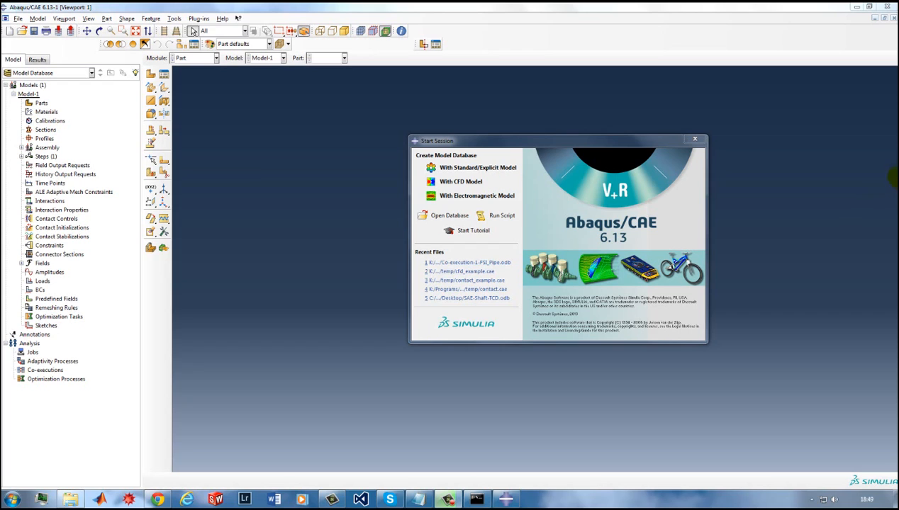
# Step: Create a model database with a CFD model and rename the model CFD
pyautogui.click(457, 182)
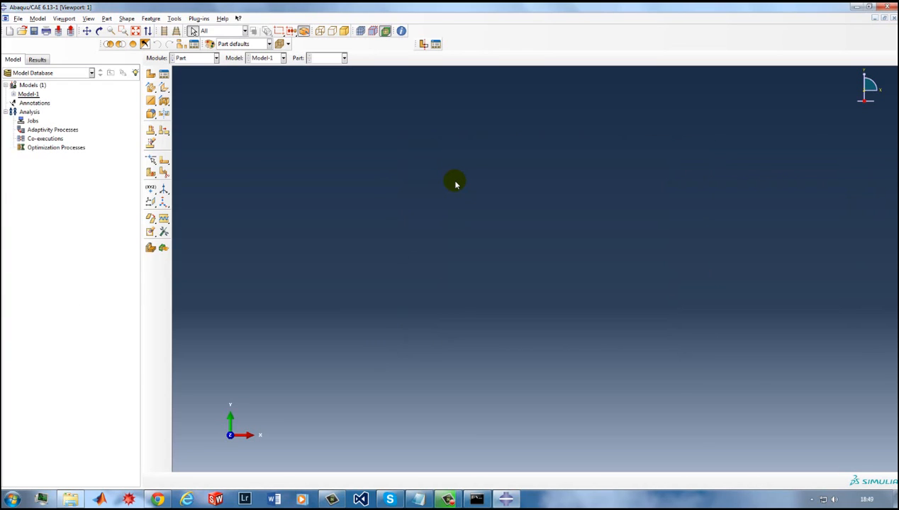
pyautogui.click(29, 94)
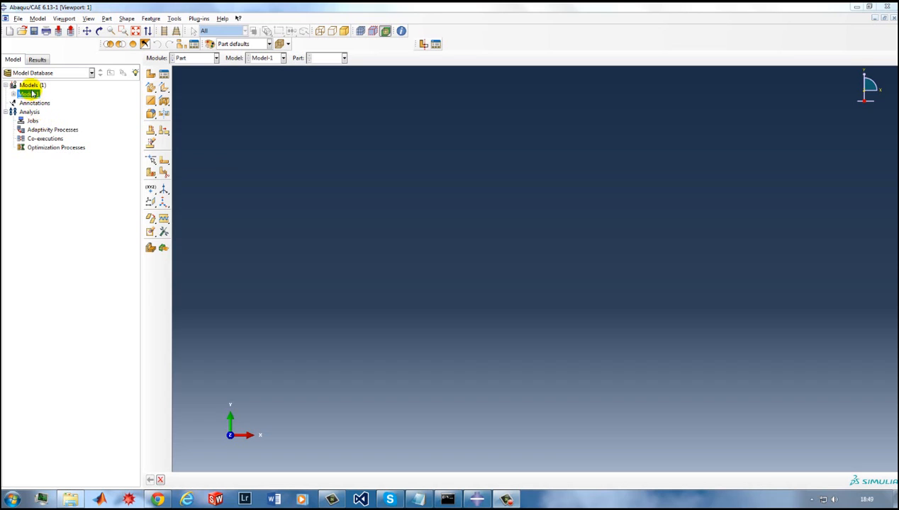
pyautogui.rightClick(28, 95)
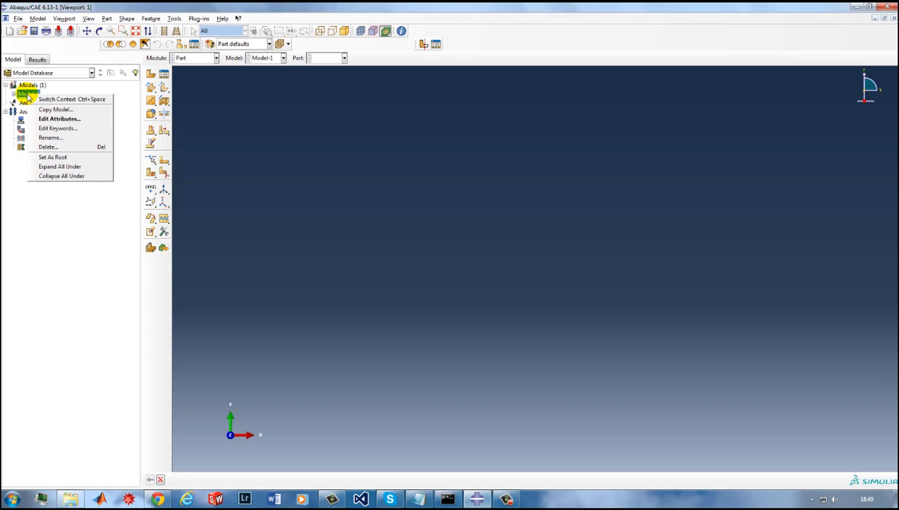
pyautogui.click(48, 137)
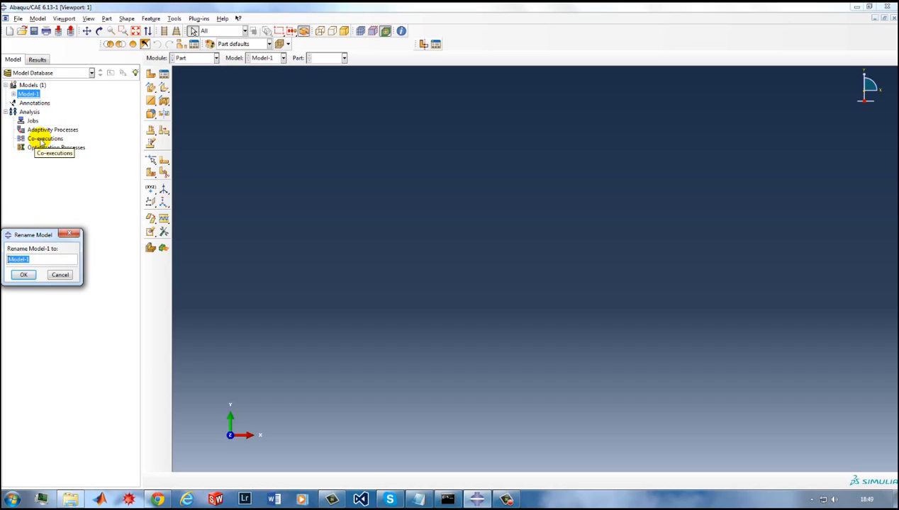
pyautogui.write('CFD')
pyautogui.click(26, 276)
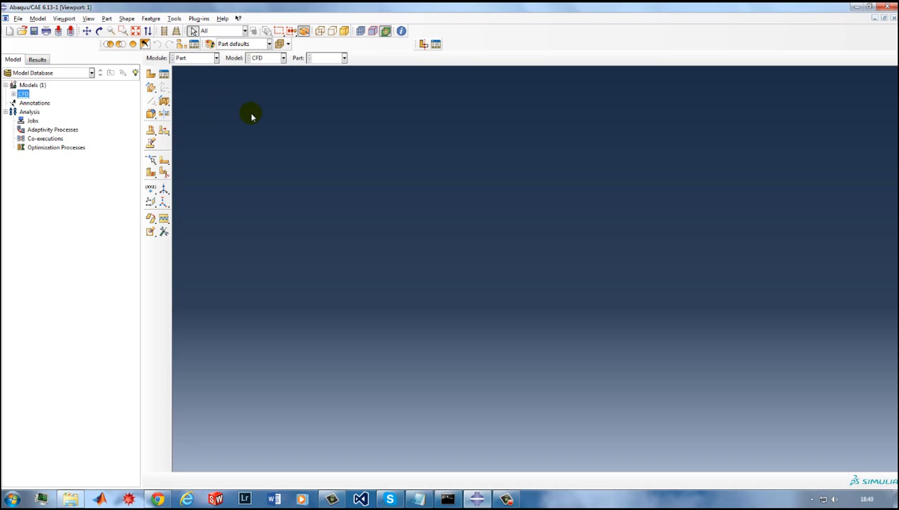
# Step: Start a 3D fluid part named pipe with a swept solid base feature and adjust its approximate size
pyautogui.click(150, 75)
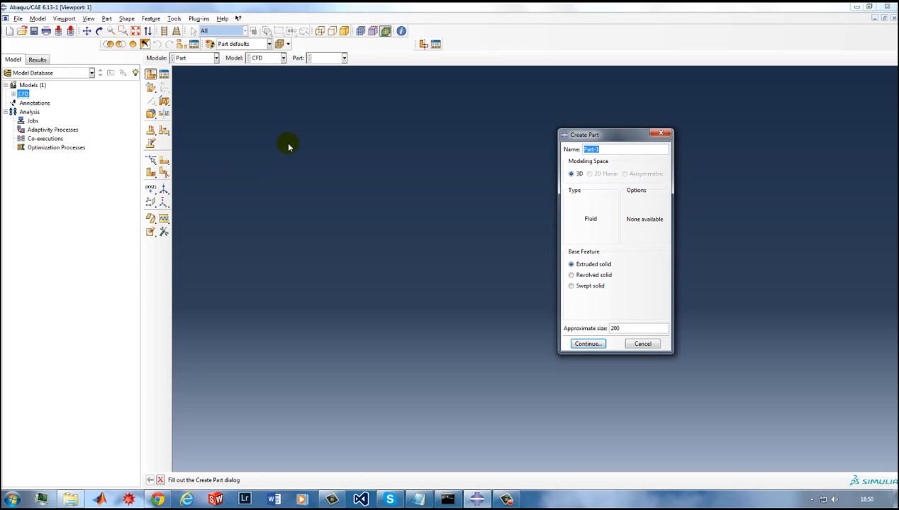
pyautogui.write('pipe')
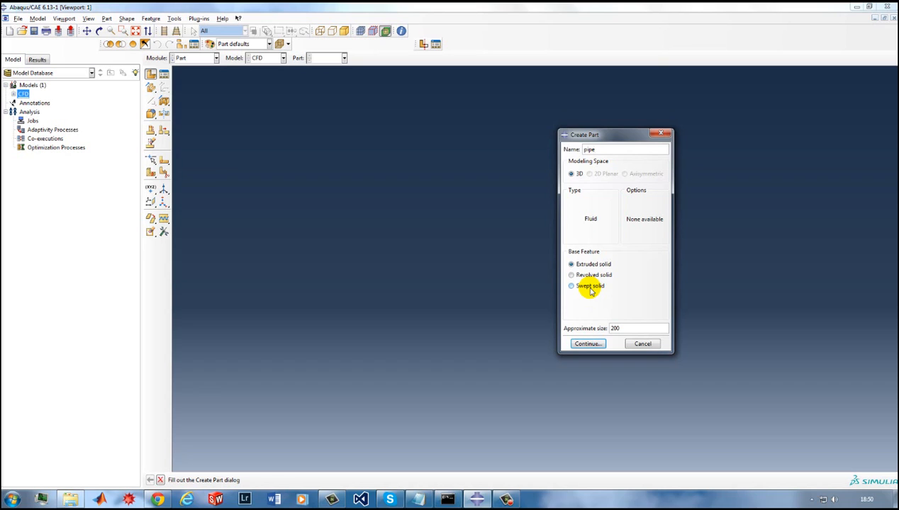
pyautogui.click(589, 288)
pyautogui.moveTo(626, 327); pyautogui.dragTo(604, 328)
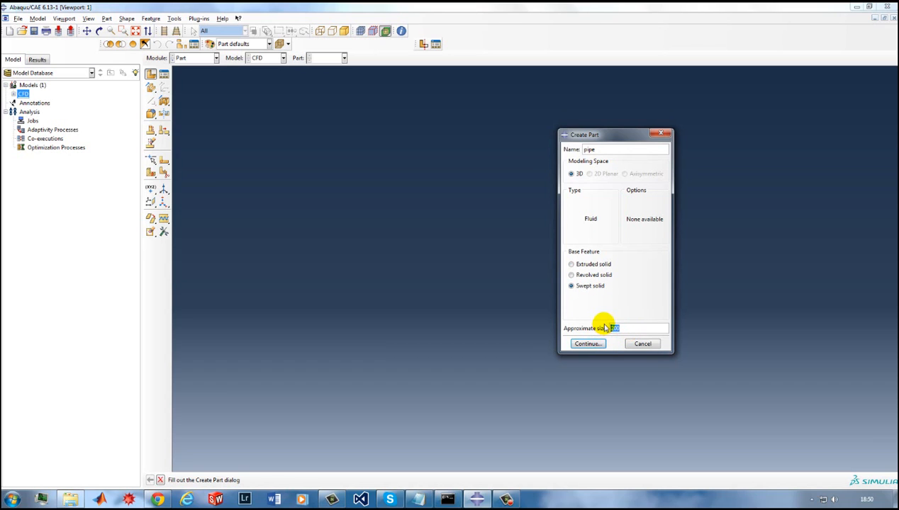
pyautogui.write('60')
pyautogui.click(601, 343)
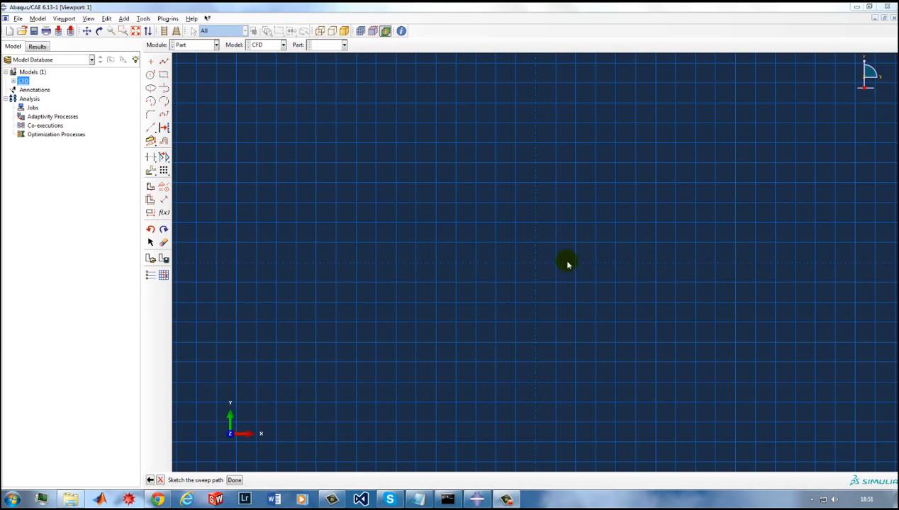
# Step: Sketch the sweep path with lines from the origin to (0, -30), and from the origin through (150, 0) to (150, 30)
pyautogui.click(163, 62)
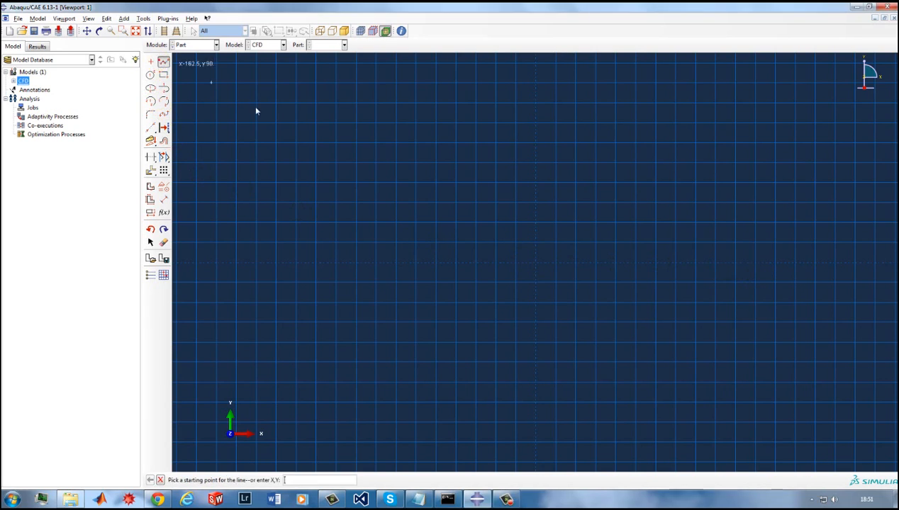
pyautogui.click(535, 263)
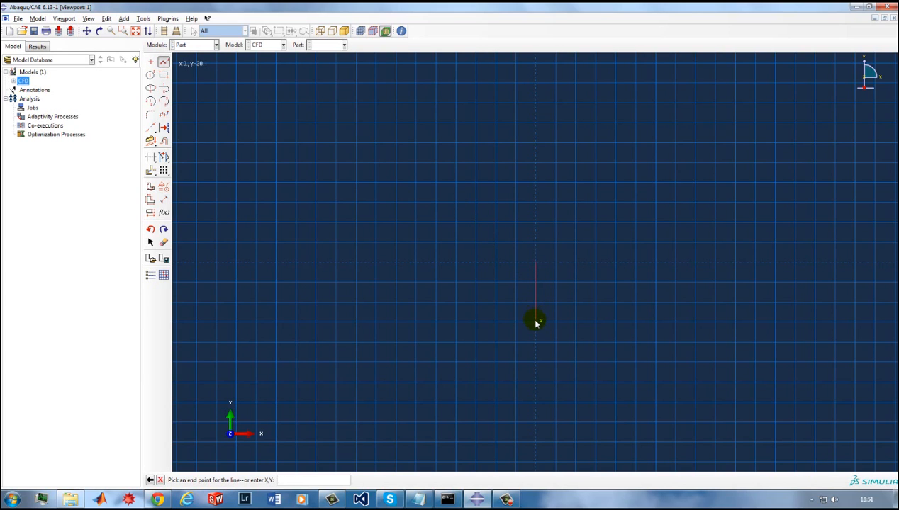
pyautogui.click(535, 323)
pyautogui.middleClick(560, 290)
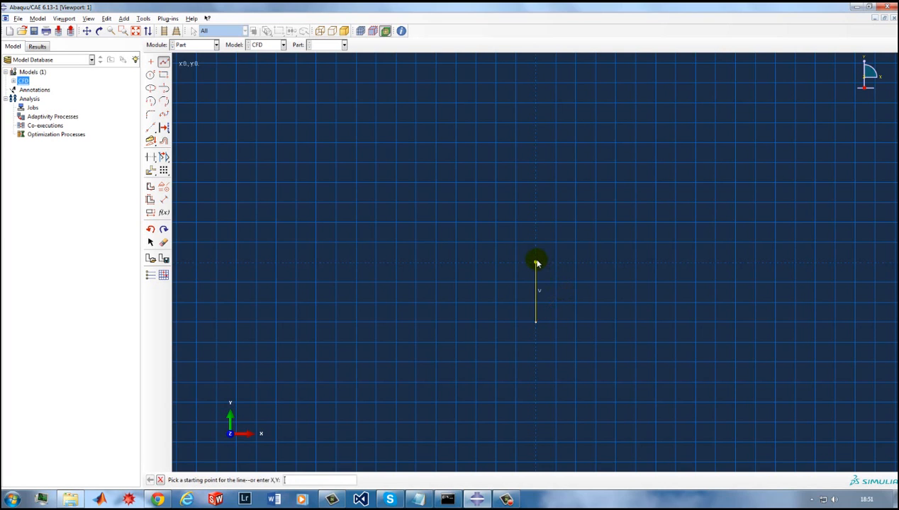
pyautogui.click(534, 264)
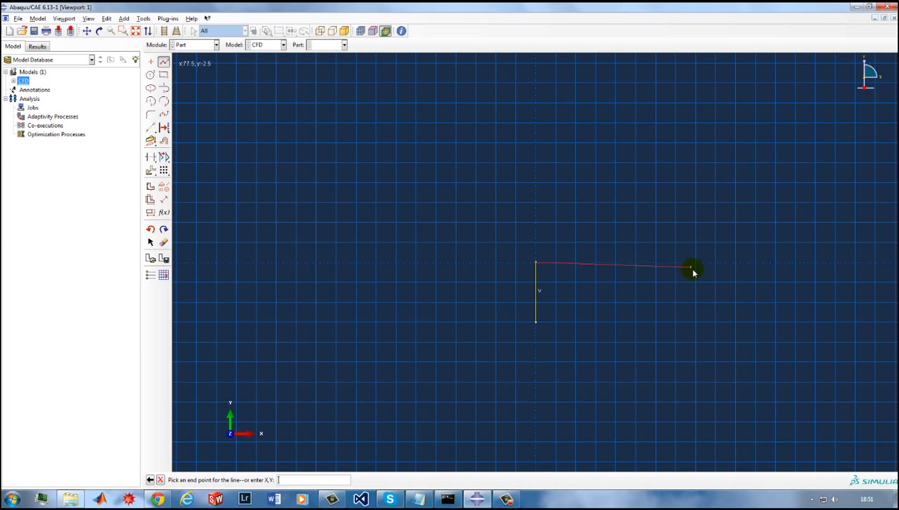
pyautogui.scroll(-2, 762, 263)
pyautogui.scroll(-1, 769, 268)
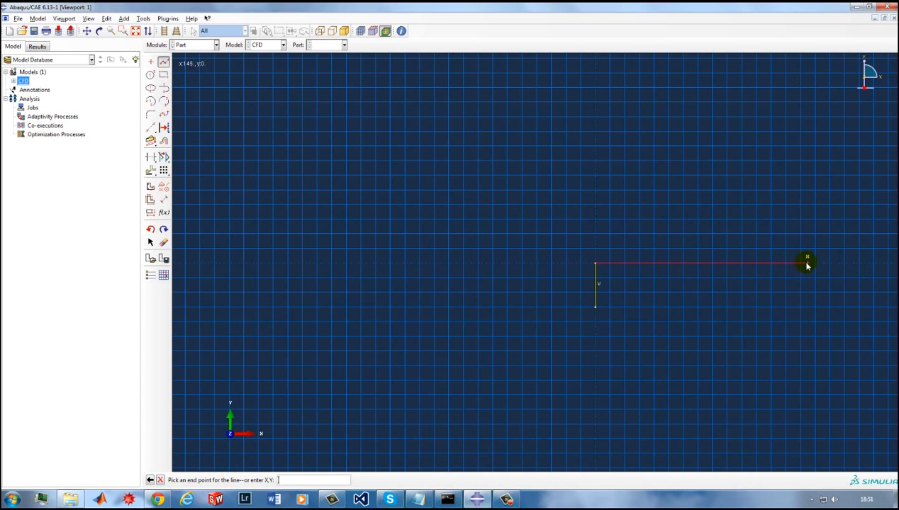
pyautogui.click(815, 264)
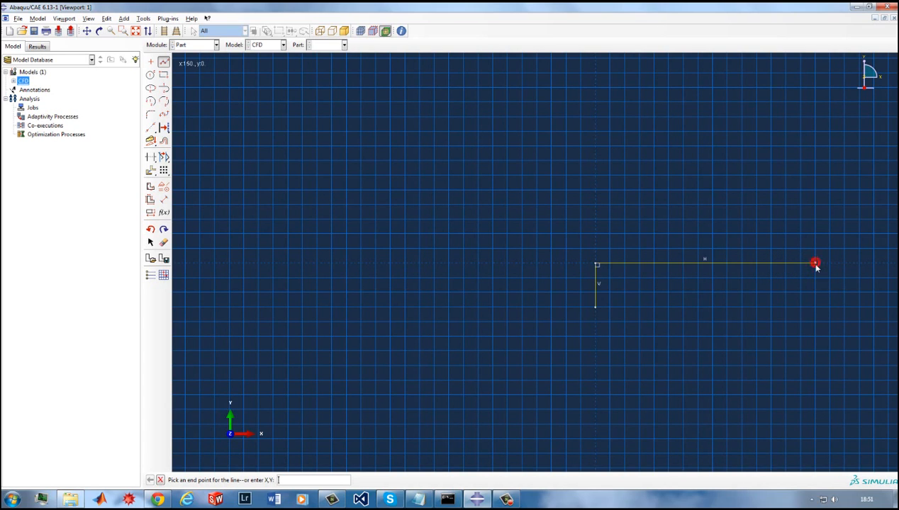
pyautogui.click(815, 222)
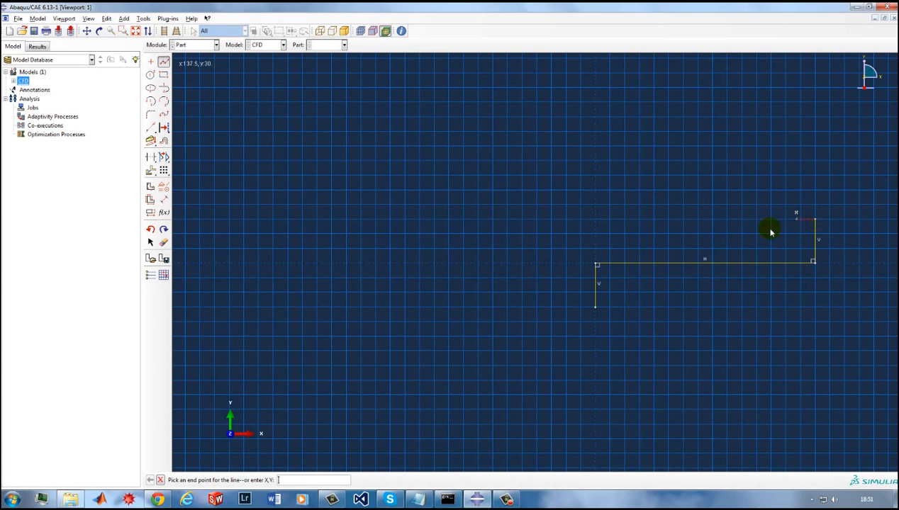
pyautogui.press('Escape')
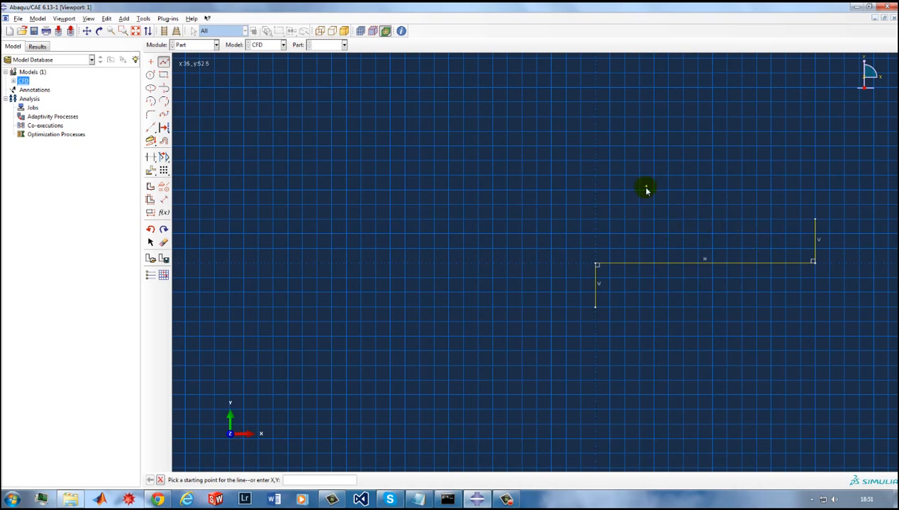
# Step: Fillet both corners of the sweep path with a radius of 20
pyautogui.click(150, 116)
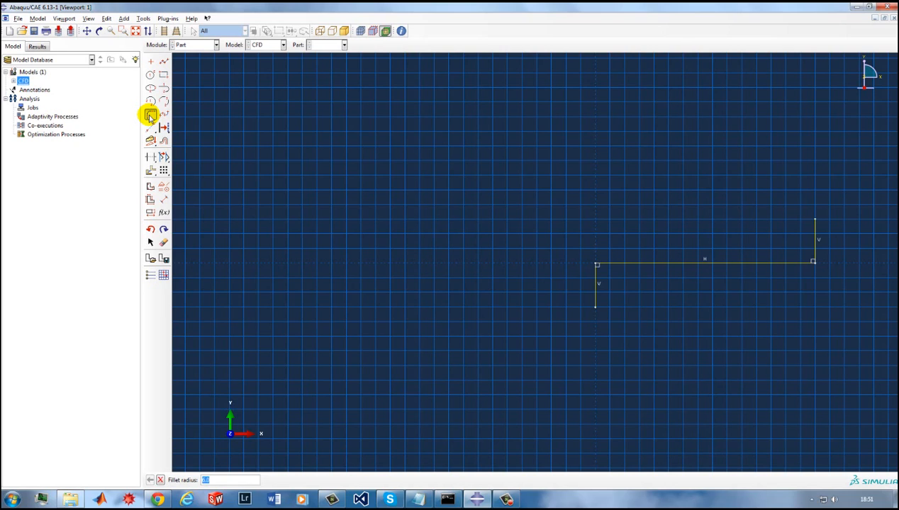
pyautogui.write('10')
pyautogui.press('Return')
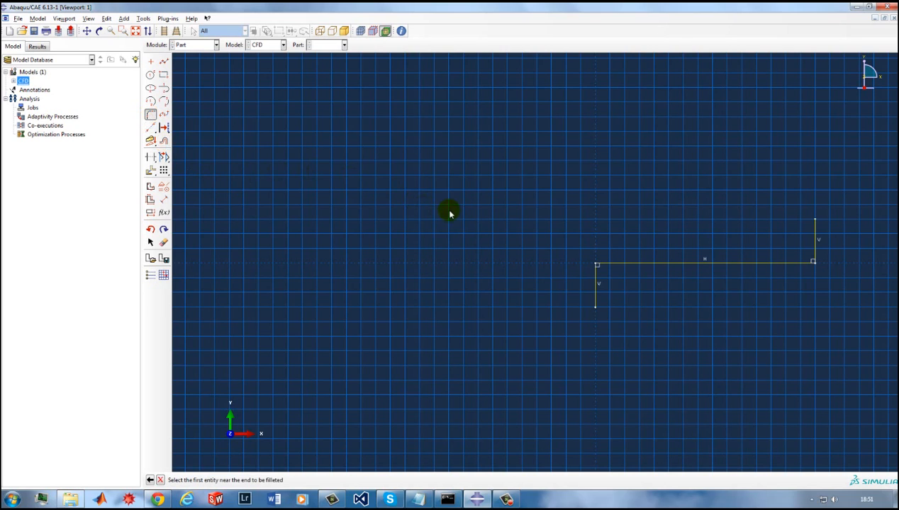
pyautogui.click(595, 277)
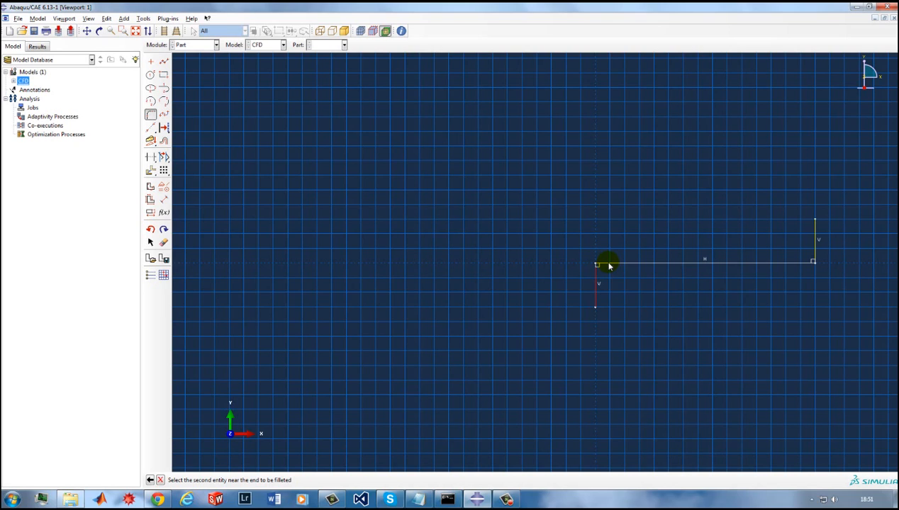
pyautogui.click(609, 266)
pyautogui.click(799, 263)
pyautogui.click(814, 251)
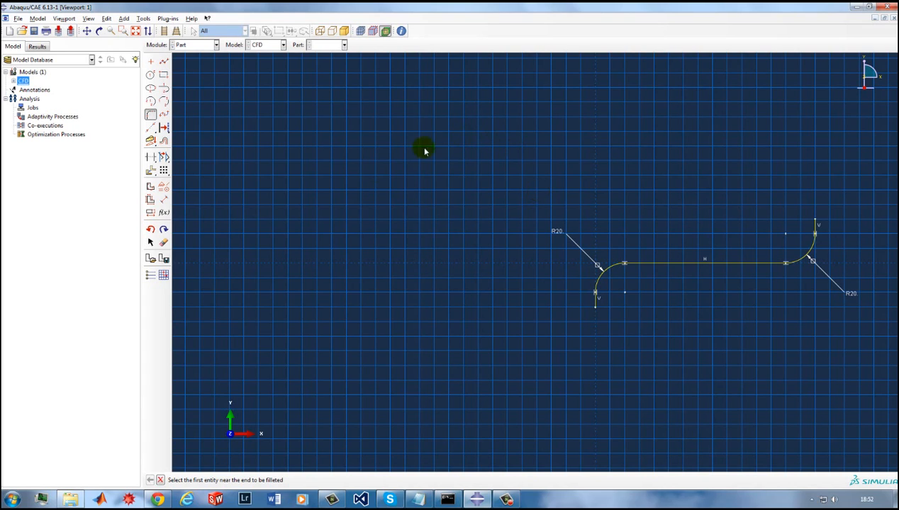
# Step: Save the sketch as myPpath and finish the sweep path to go on to the section sketch
pyautogui.click(163, 257)
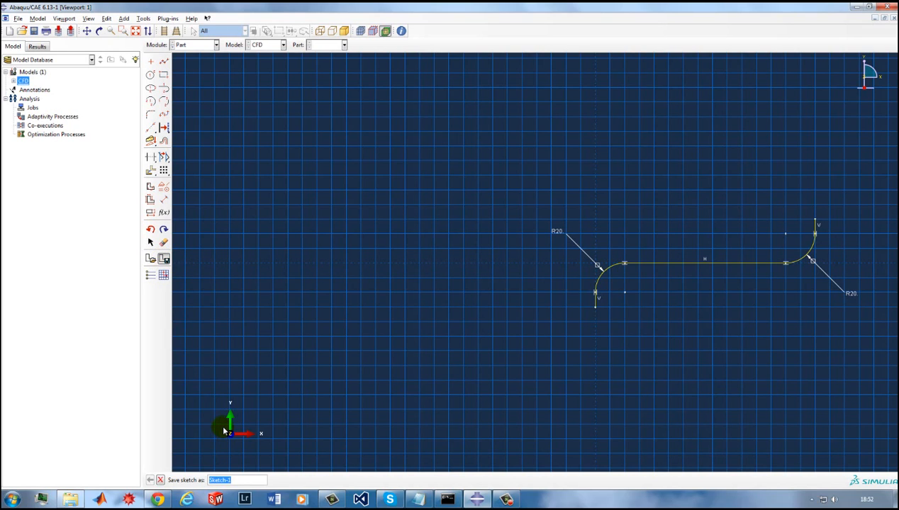
pyautogui.write('myPpath')
pyautogui.press('Return')
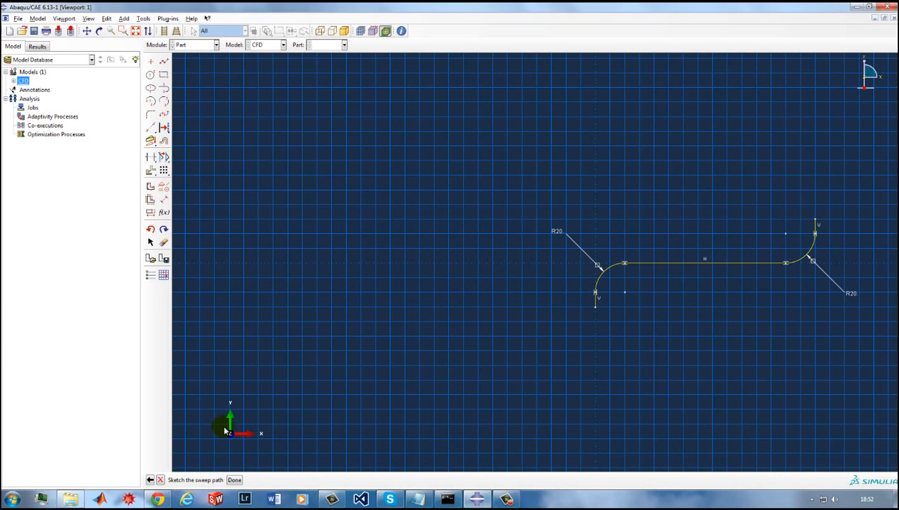
pyautogui.middleClick(505, 276)
pyautogui.middleClick(504, 276)
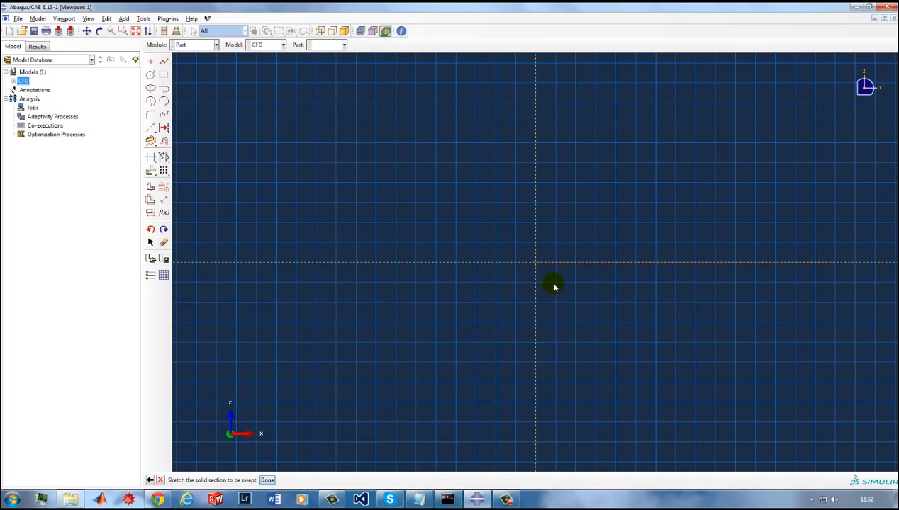
# Step: Sketch a circle of radius 10 centred on the path's start at the origin and complete the swept solid
pyautogui.moveTo(550, 286)
pyautogui.keyDown('ctrl'); pyautogui.keyDown('alt'); pyautogui.mouseDown()
pyautogui.moveTo(561, 264)
pyautogui.moveTo(545, 246)
pyautogui.moveTo(542, 217)
pyautogui.moveTo(493, 205)
pyautogui.moveTo(500, 235)
pyautogui.moveTo(486, 236)
pyautogui.moveTo(503, 243)
pyautogui.mouseUp(); pyautogui.keyUp('alt'); pyautogui.keyUp('ctrl')
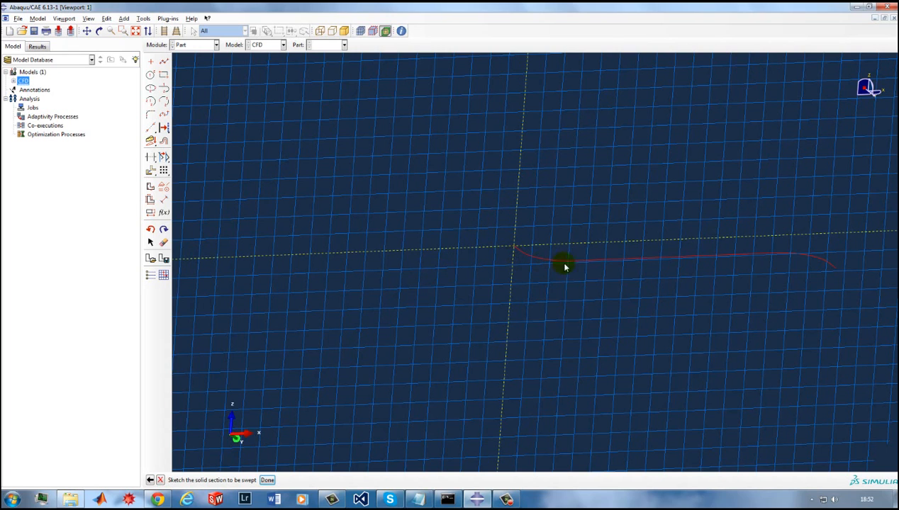
pyautogui.click(150, 74)
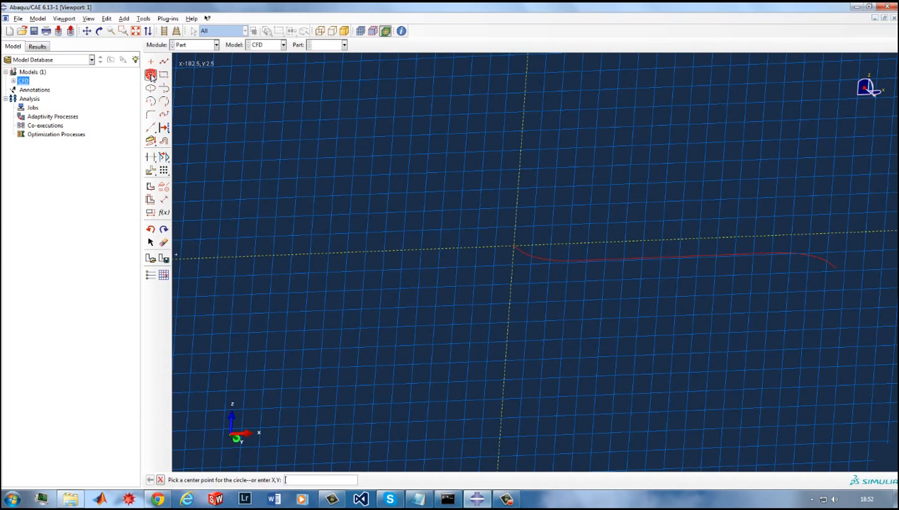
pyautogui.moveTo(513, 244)
pyautogui.keyDown('ctrl'); pyautogui.keyDown('alt'); pyautogui.mouseDown()
pyautogui.moveTo(557, 262)
pyautogui.moveTo(519, 256)
pyautogui.mouseUp(); pyautogui.keyUp('alt'); pyautogui.keyUp('ctrl')
pyautogui.click(163, 275)
pyautogui.click(535, 263)
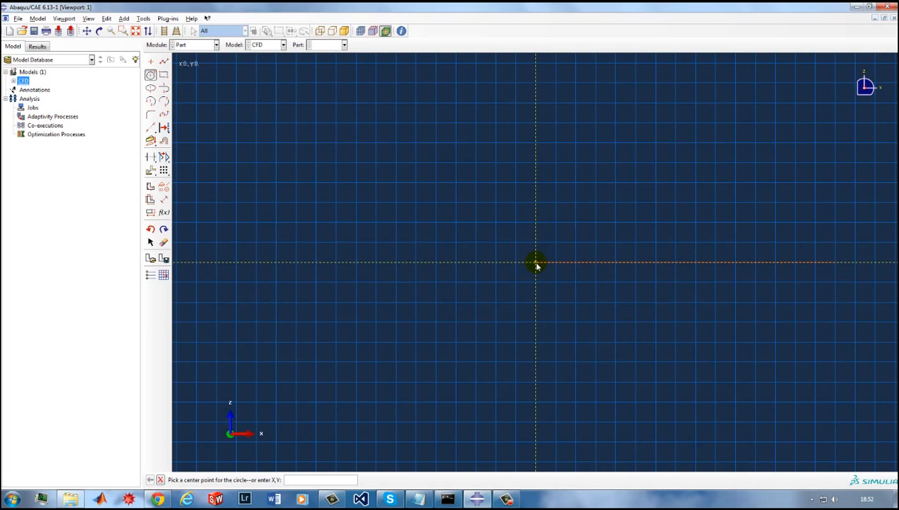
pyautogui.click(535, 225)
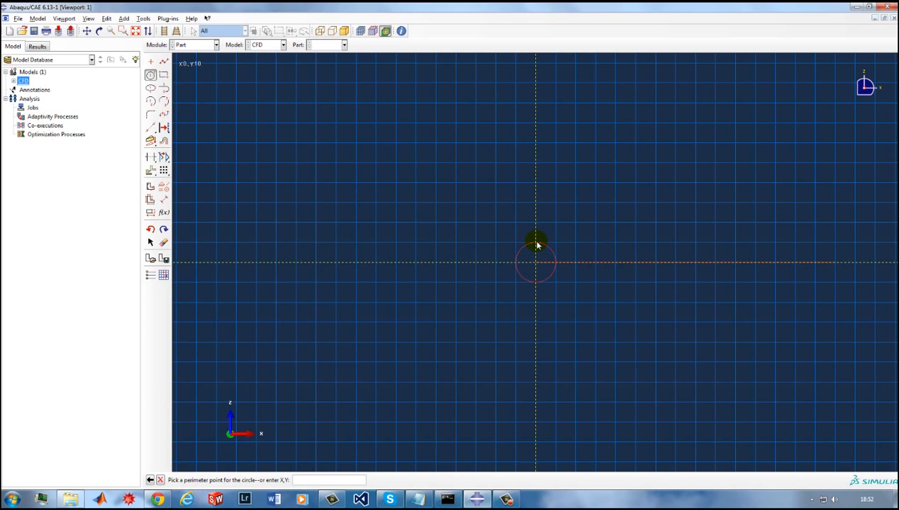
pyautogui.click(535, 243)
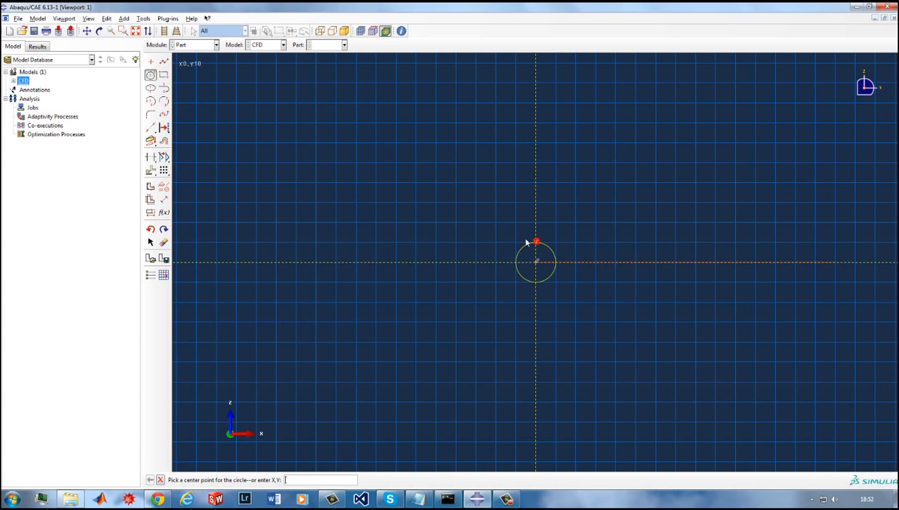
pyautogui.press('Escape')
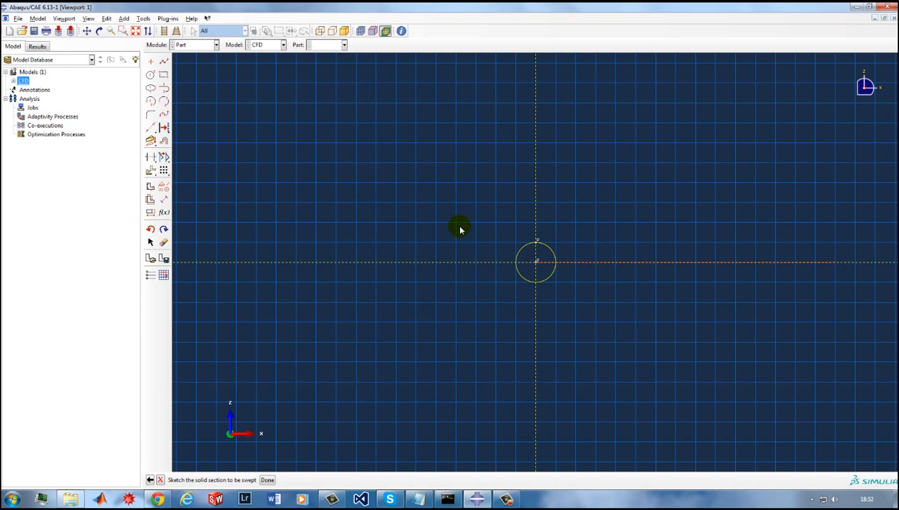
pyautogui.middleClick(460, 229)
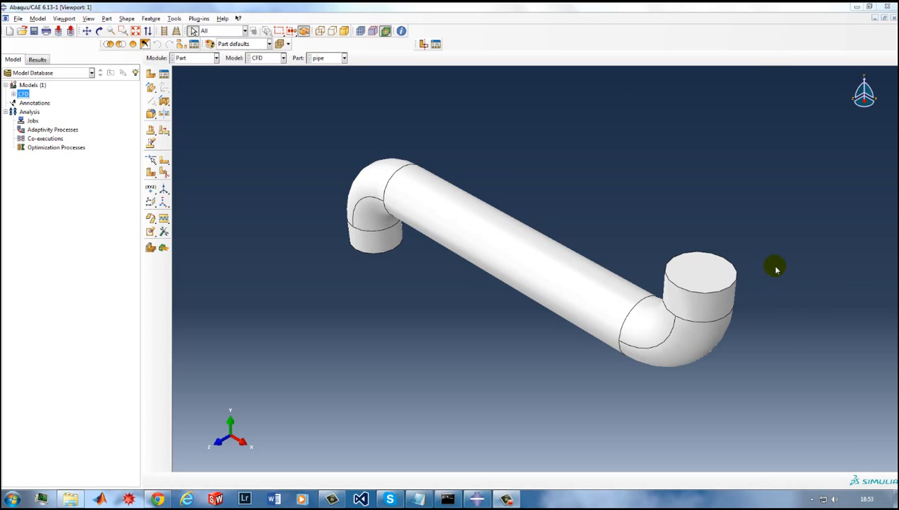
pyautogui.keyDown('ctrl'); pyautogui.keyDown('alt'); pyautogui.moveTo(500, 237); pyautogui.dragTo(489, 210); pyautogui.keyUp('alt'); pyautogui.keyUp('ctrl')
pyautogui.click(163, 101)
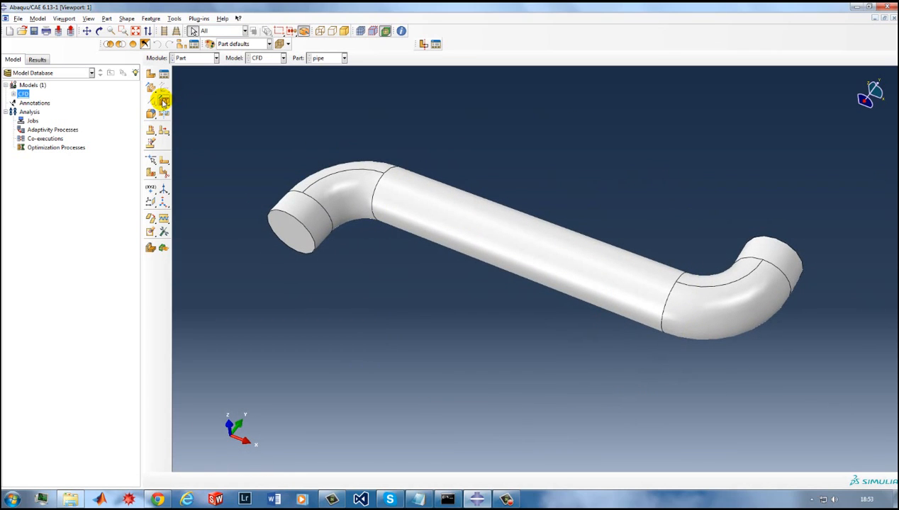
pyautogui.click(163, 101)
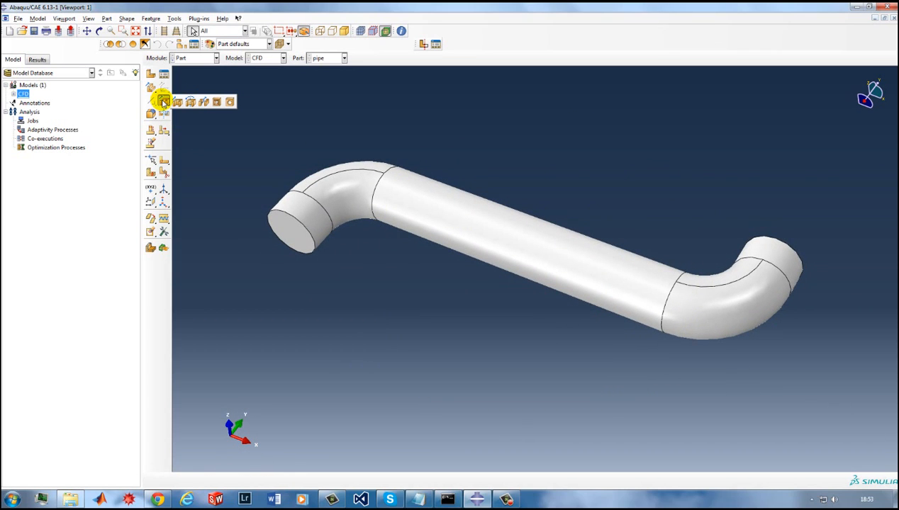
pyautogui.click(204, 103)
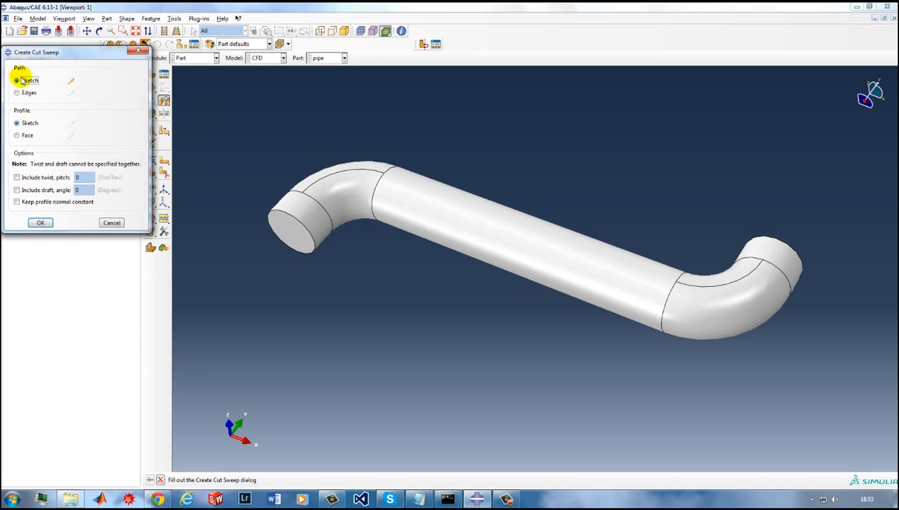
pyautogui.click(111, 224)
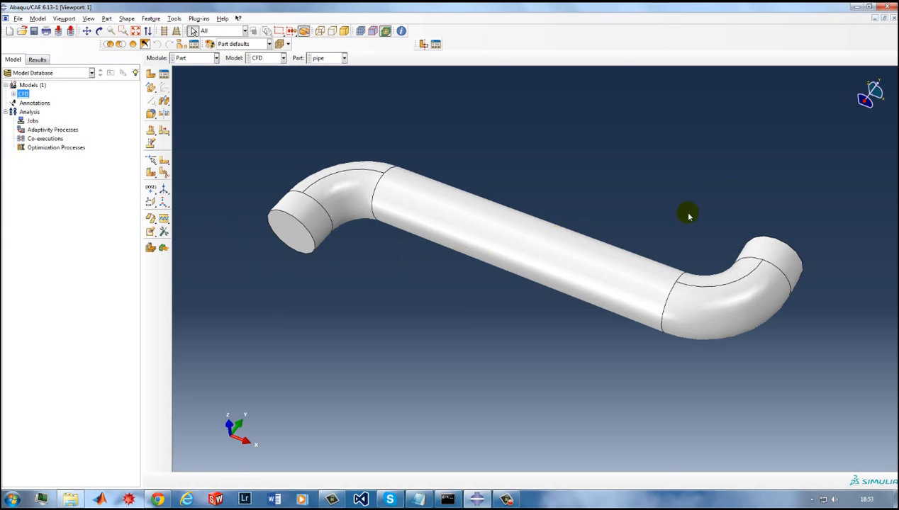
# Step: Create a datum plane on the XY principal plane with an offset of 0
pyautogui.keyDown('ctrl'); pyautogui.keyDown('alt'); pyautogui.moveTo(582, 292); pyautogui.dragTo(425, 240); pyautogui.keyUp('alt'); pyautogui.keyUp('ctrl')
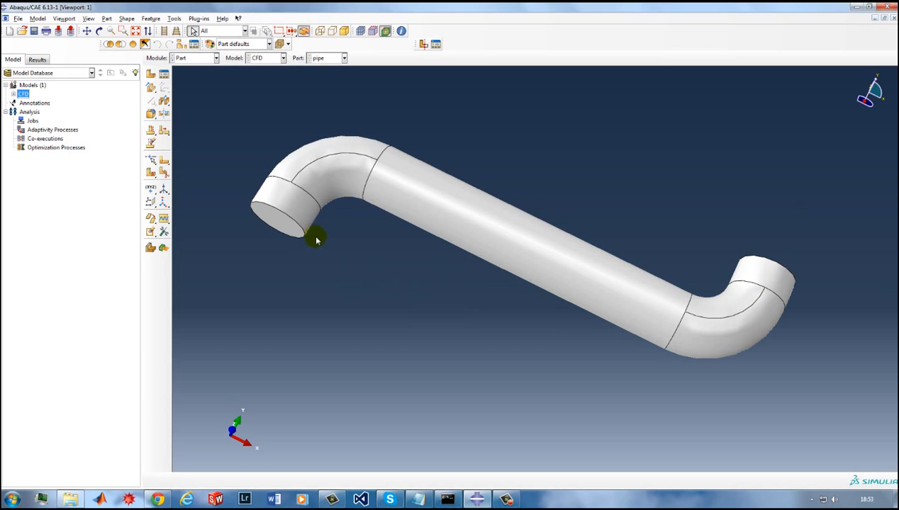
pyautogui.keyDown('ctrl'); pyautogui.keyDown('alt'); pyautogui.moveTo(347, 210); pyautogui.dragTo(561, 195); pyautogui.keyUp('alt'); pyautogui.keyUp('ctrl')
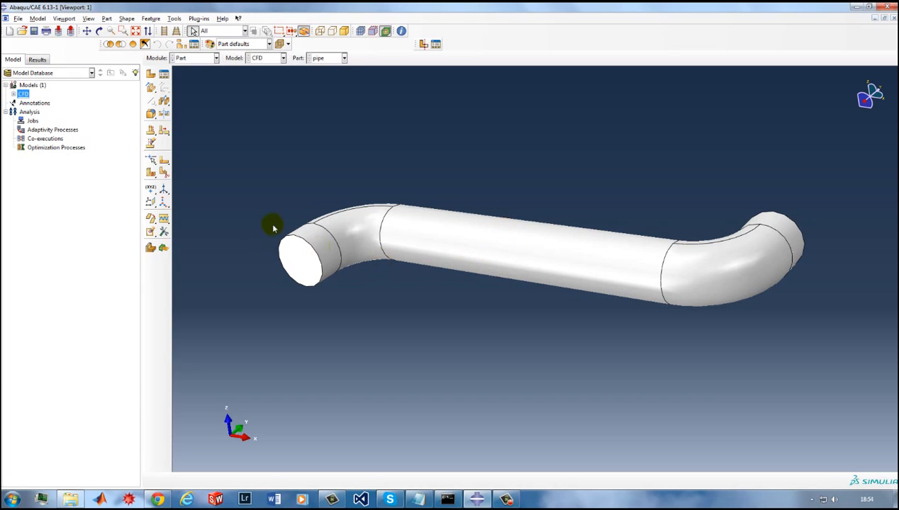
pyautogui.click(151, 213)
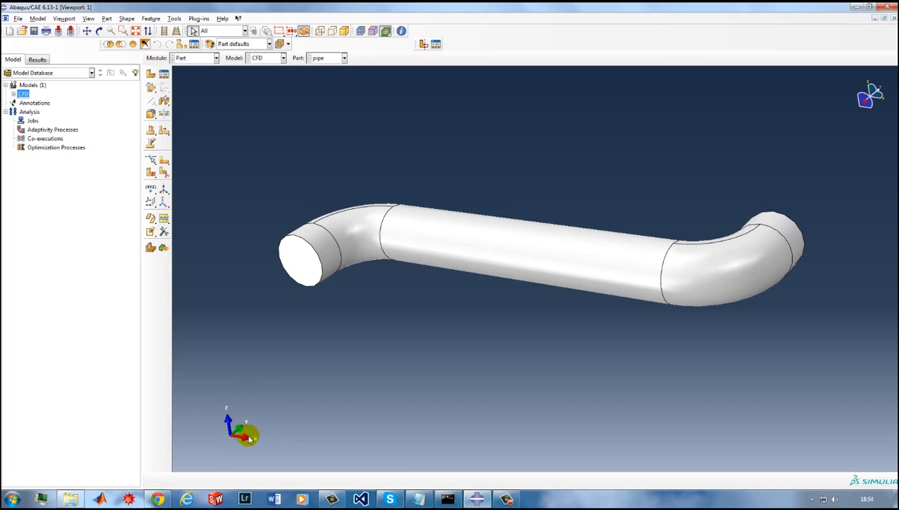
pyautogui.click(151, 203)
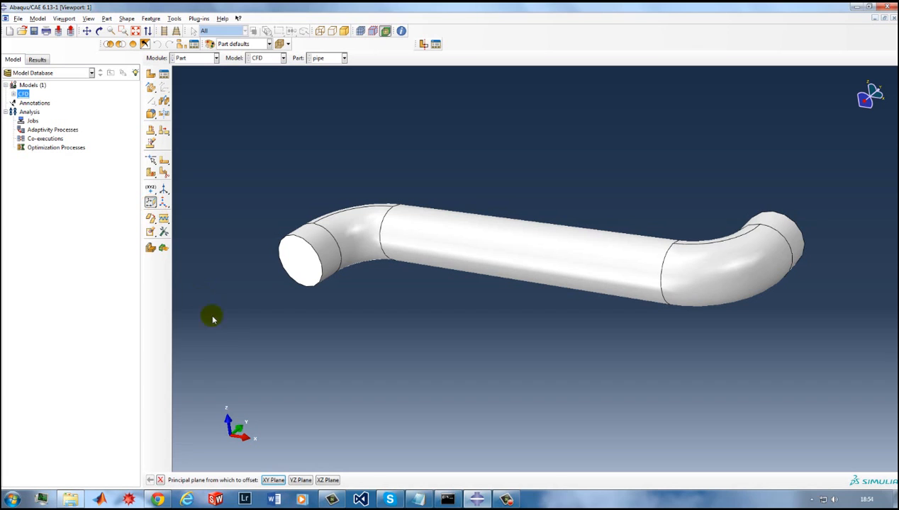
pyautogui.click(276, 481)
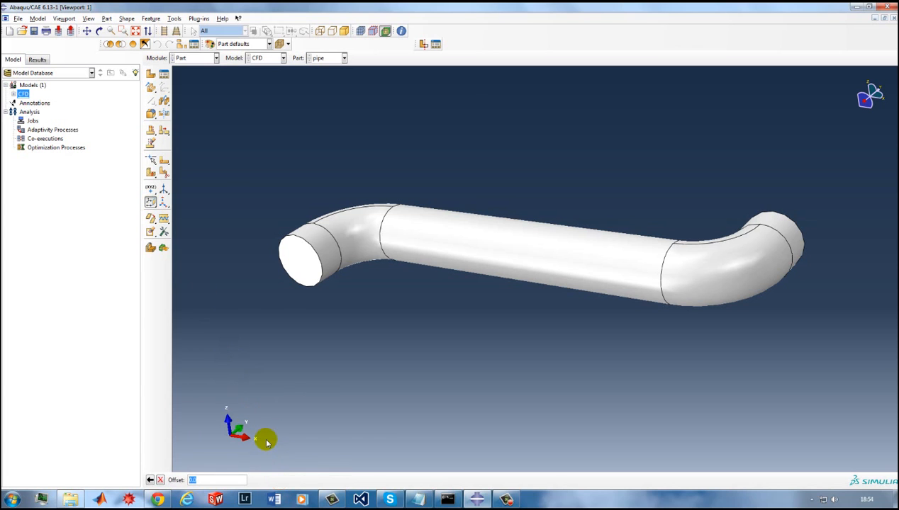
pyautogui.press('Return')
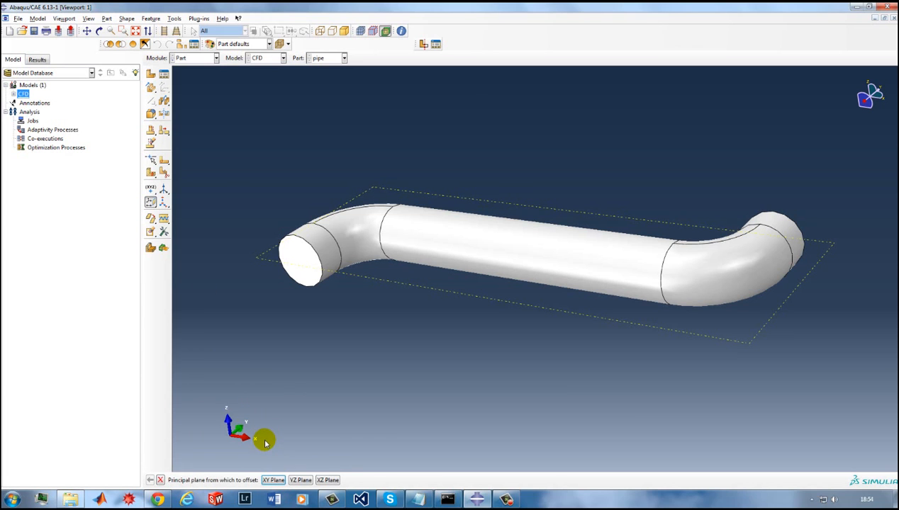
pyautogui.keyDown('ctrl'); pyautogui.keyDown('alt'); pyautogui.moveTo(524, 262); pyautogui.dragTo(572, 244); pyautogui.keyUp('alt'); pyautogui.keyUp('ctrl')
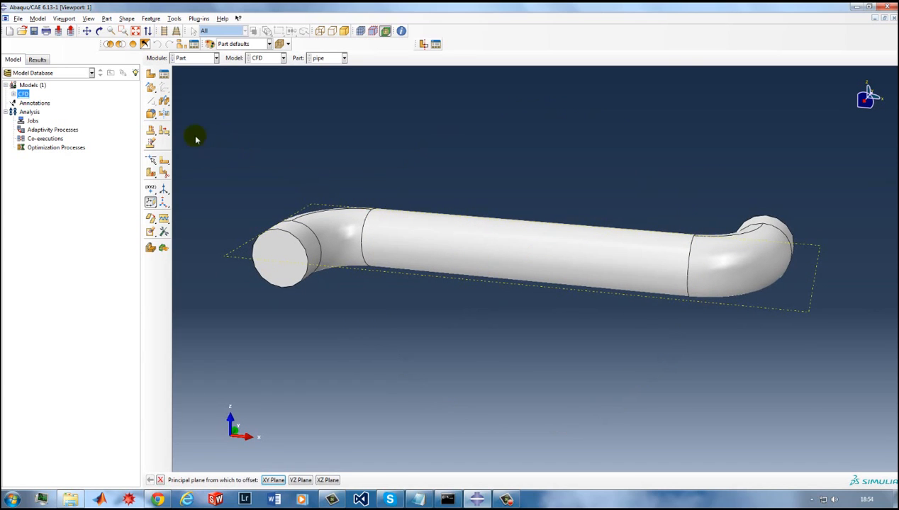
pyautogui.click(163, 101)
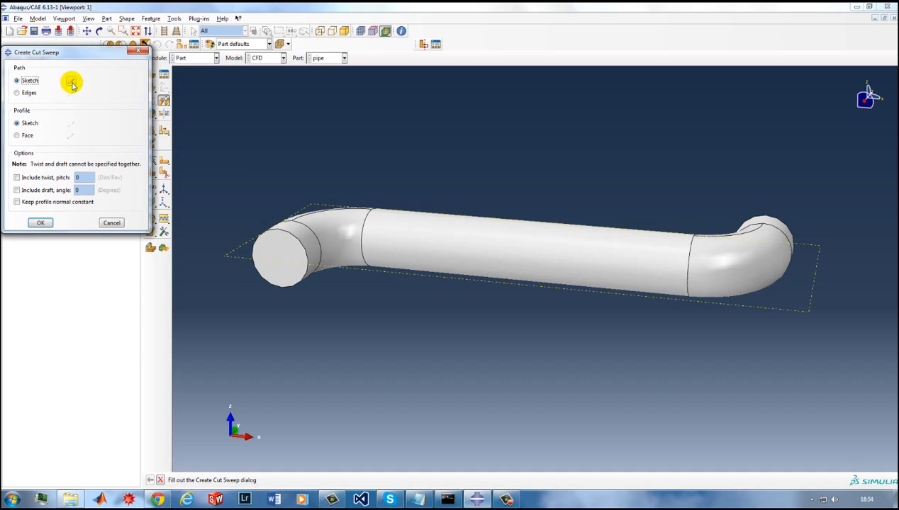
pyautogui.click(72, 83)
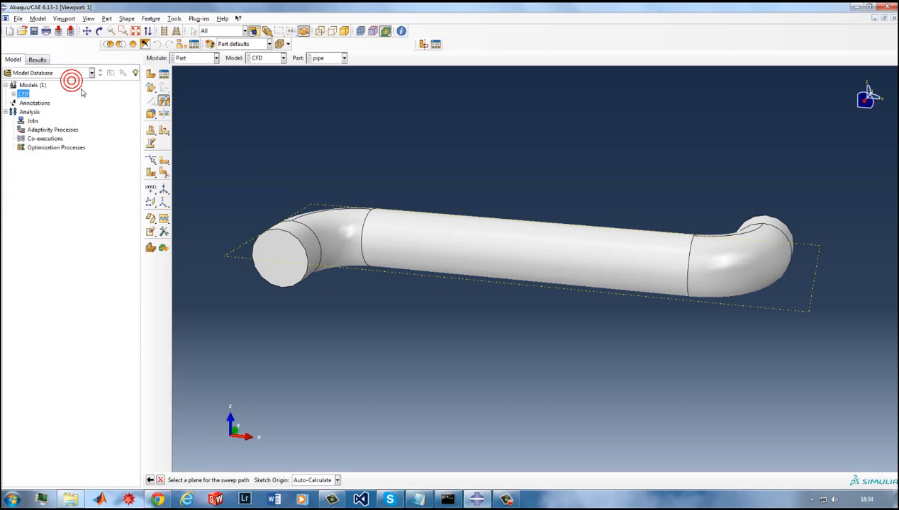
pyautogui.click(376, 273)
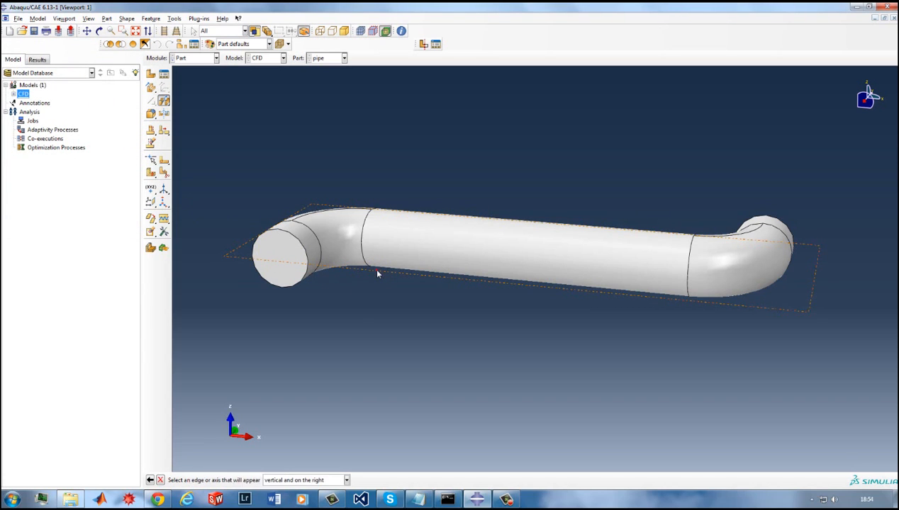
pyautogui.click(306, 273)
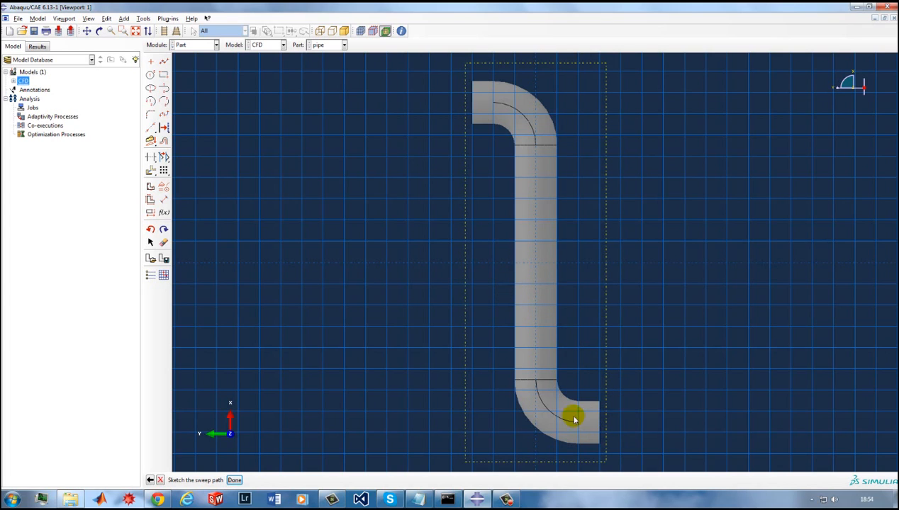
pyautogui.click(150, 259)
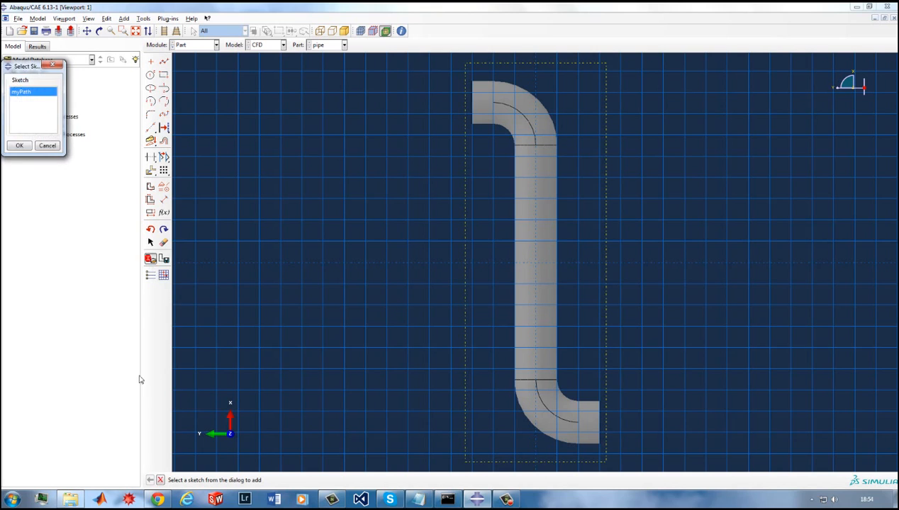
pyautogui.doubleClick(26, 90)
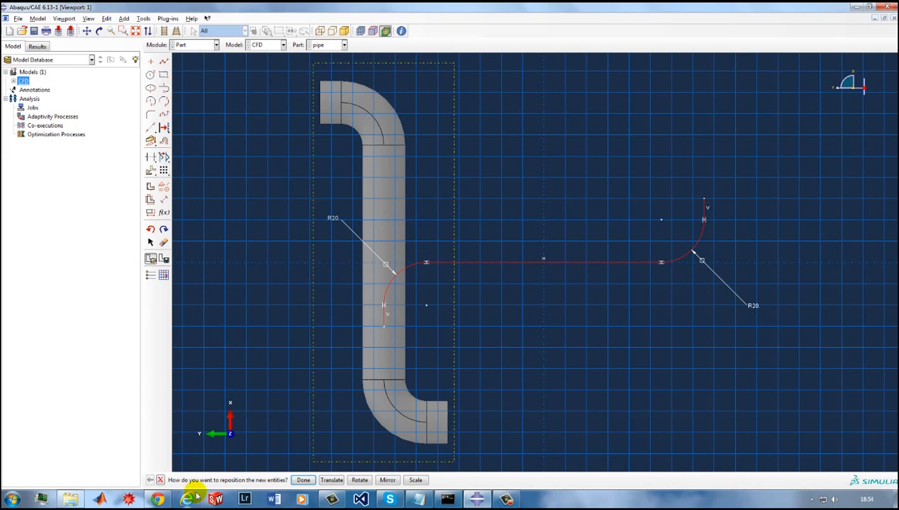
pyautogui.click(161, 481)
pyautogui.click(161, 480)
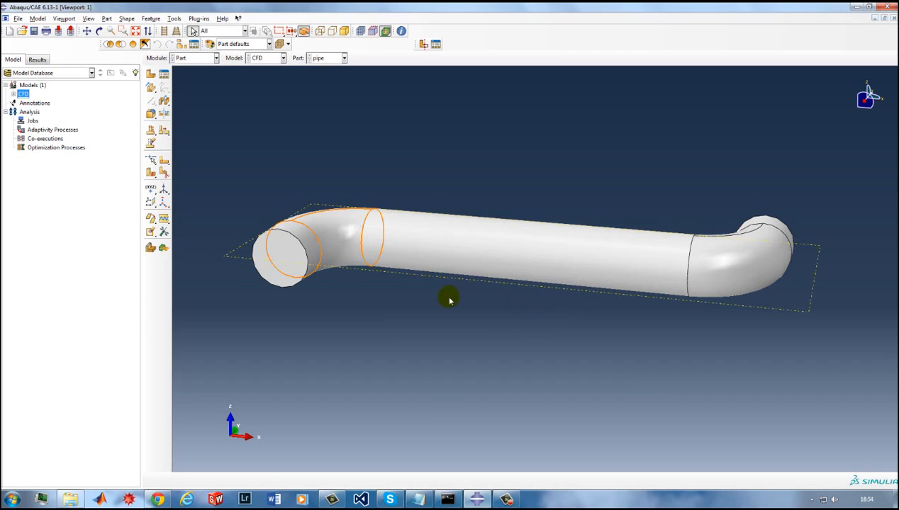
# Step: Create a datum point at zero offset (0, 0, 0) from the centre of the pipe's near end face
pyautogui.keyDown('ctrl'); pyautogui.keyDown('alt'); pyautogui.moveTo(523, 320); pyautogui.dragTo(408, 289); pyautogui.keyUp('alt'); pyautogui.keyUp('ctrl')
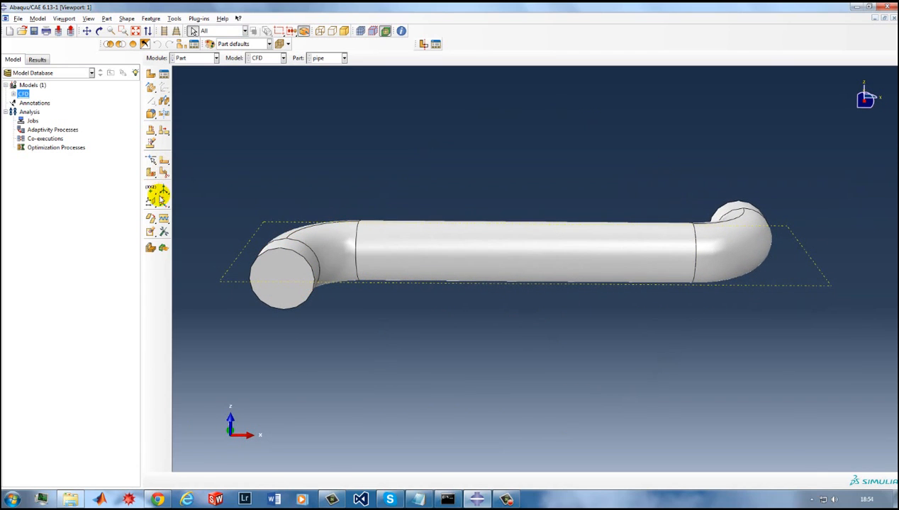
pyautogui.moveTo(150, 190); pyautogui.dragTo(177, 192)
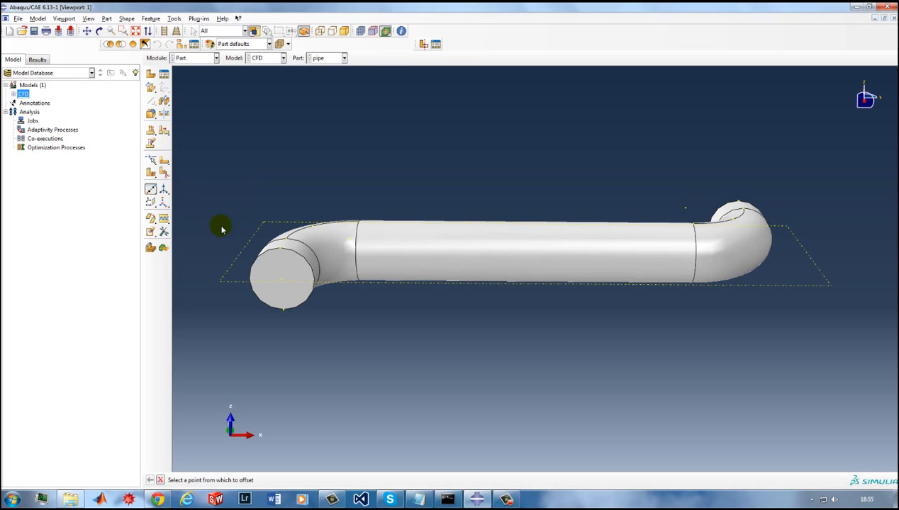
pyautogui.click(282, 282)
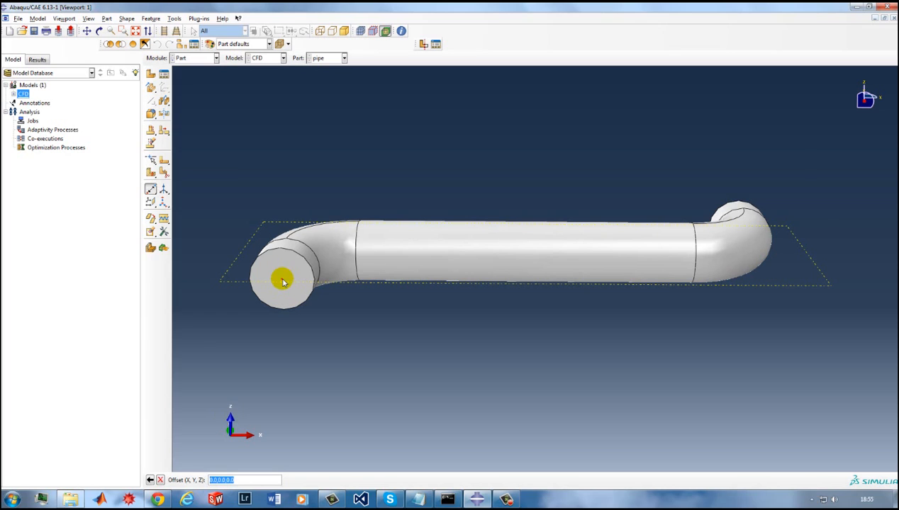
pyautogui.press('Return')
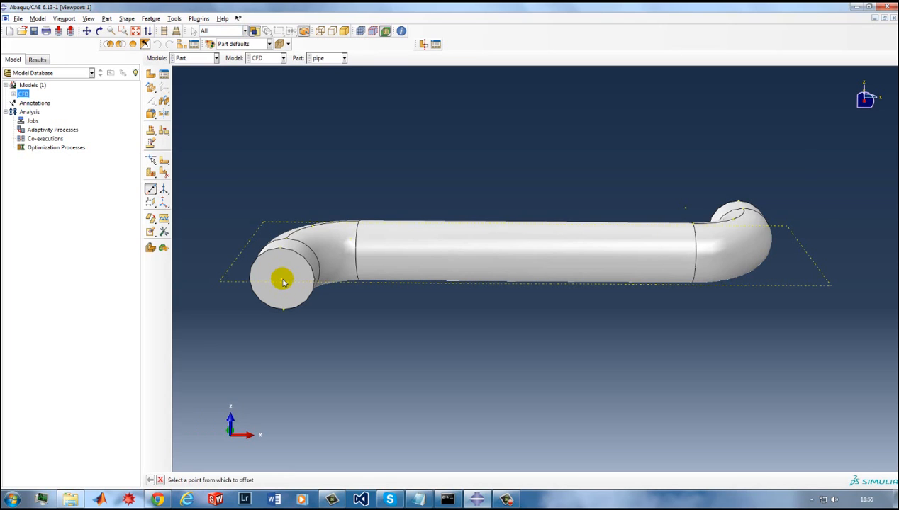
# Step: Start a swept cut with a path sketched on the XY datum plane, oriented by the near end face's circular edge, and add the saved myPath sketch
pyautogui.click(163, 102)
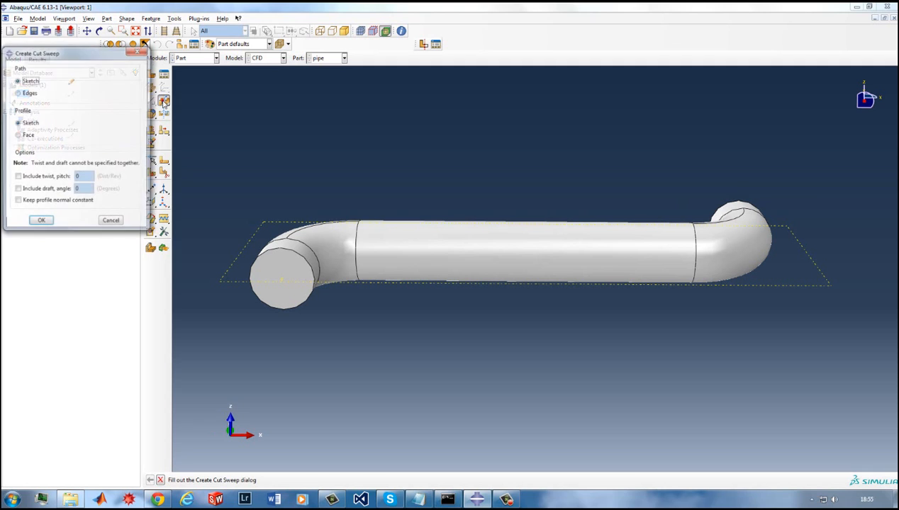
pyautogui.click(66, 85)
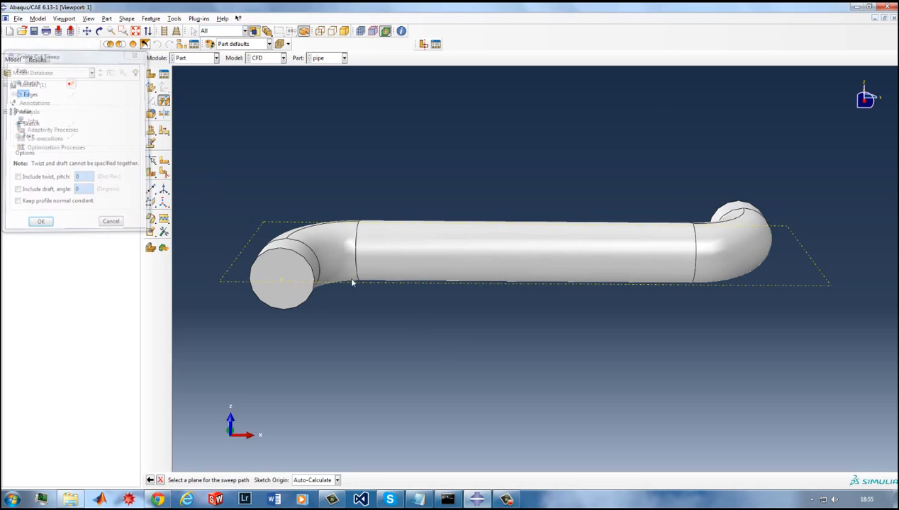
pyautogui.click(222, 281)
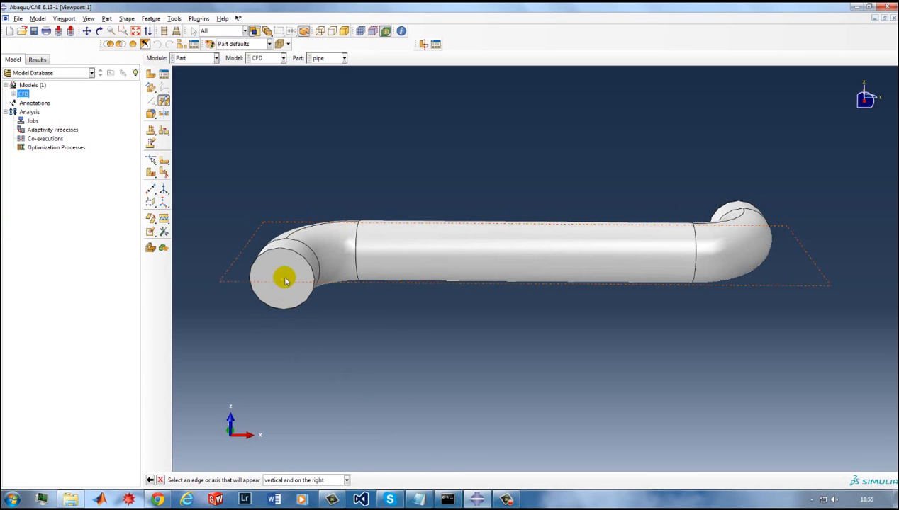
pyautogui.click(312, 269)
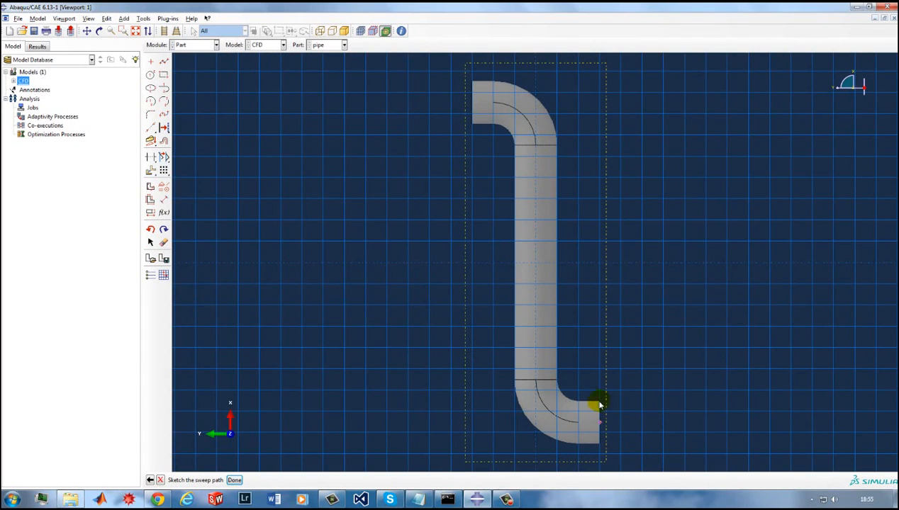
pyautogui.click(150, 259)
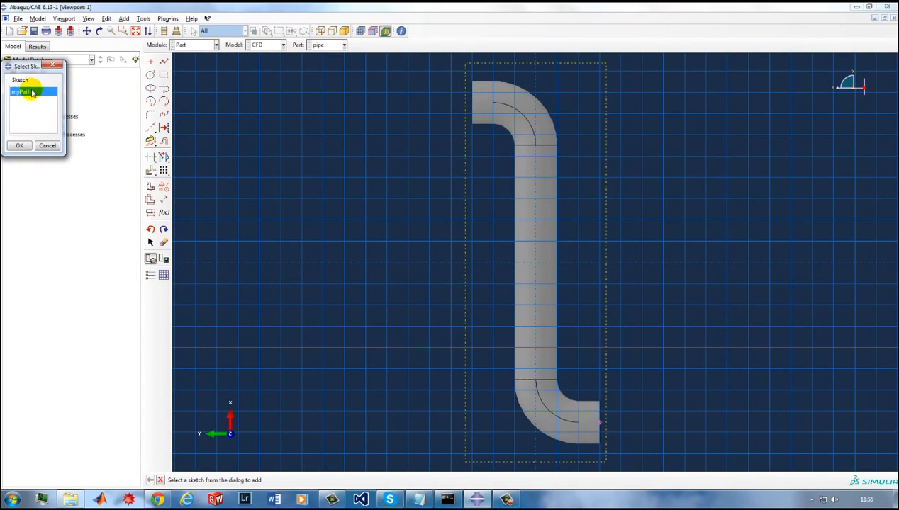
pyautogui.doubleClick(30, 91)
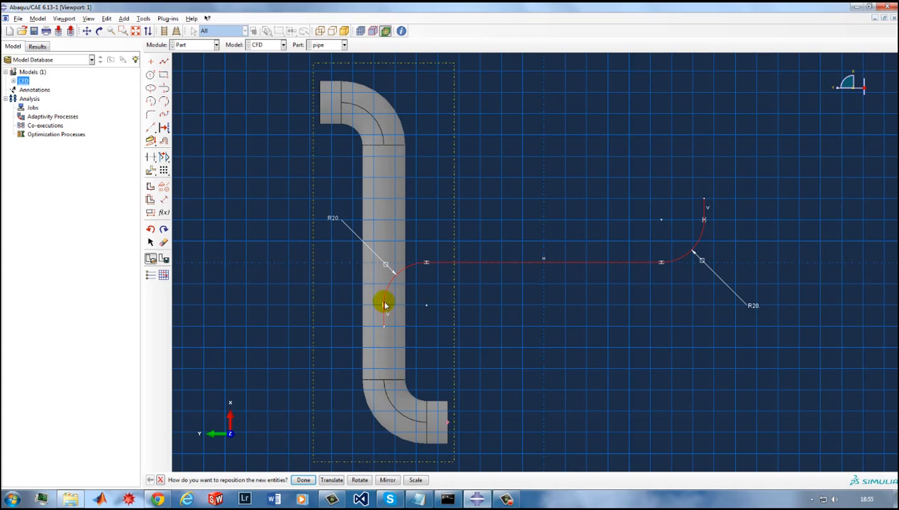
# Step: Rotate the added path 90 degrees counterclockwise about the midpoint of its long straight line
pyautogui.click(360, 480)
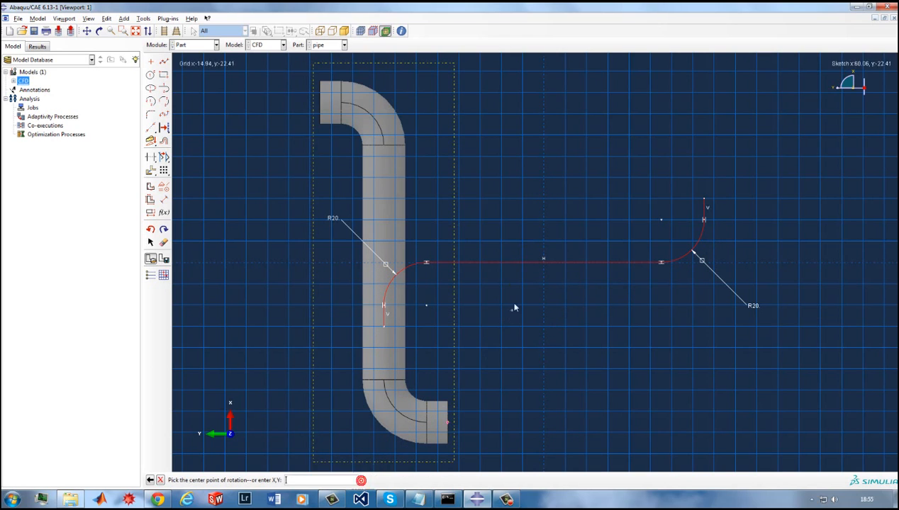
pyautogui.click(543, 264)
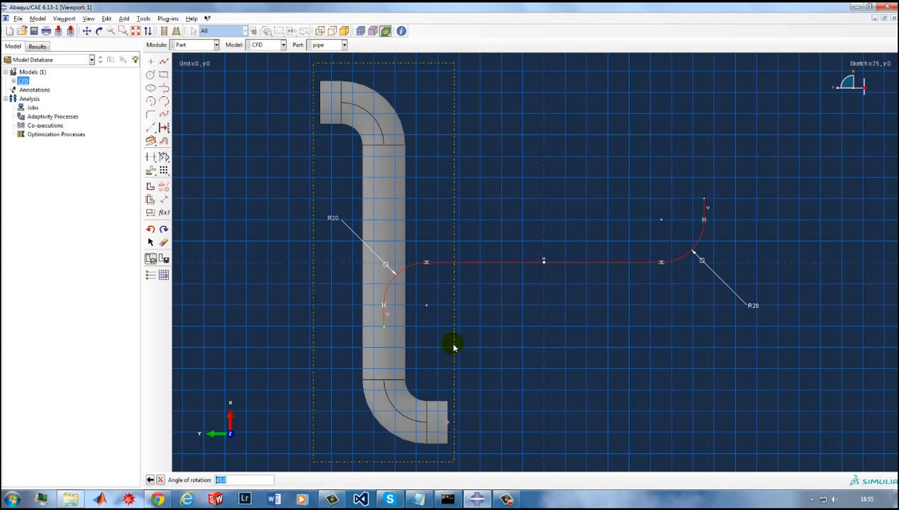
pyautogui.press('Return')
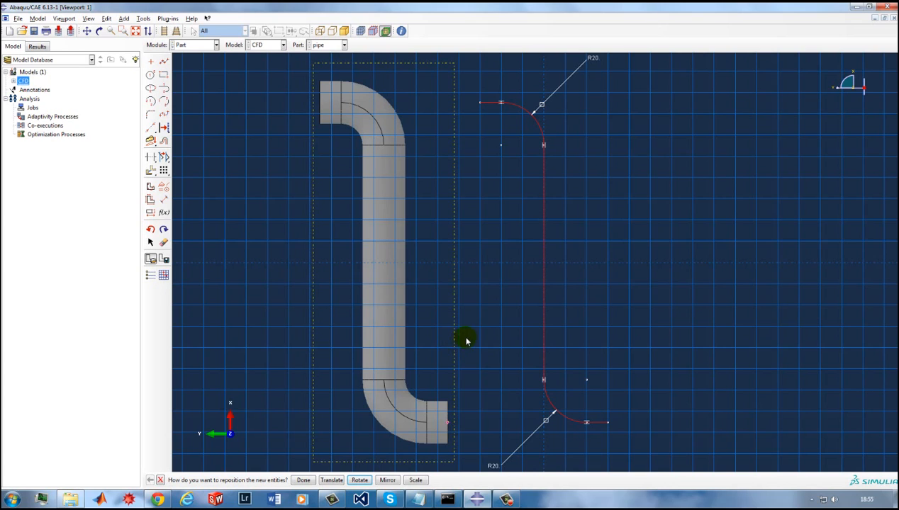
# Step: Translate the path from its lower endpoint to the datum point on the pipe's end and finish the sweep path sketch
pyautogui.click(330, 482)
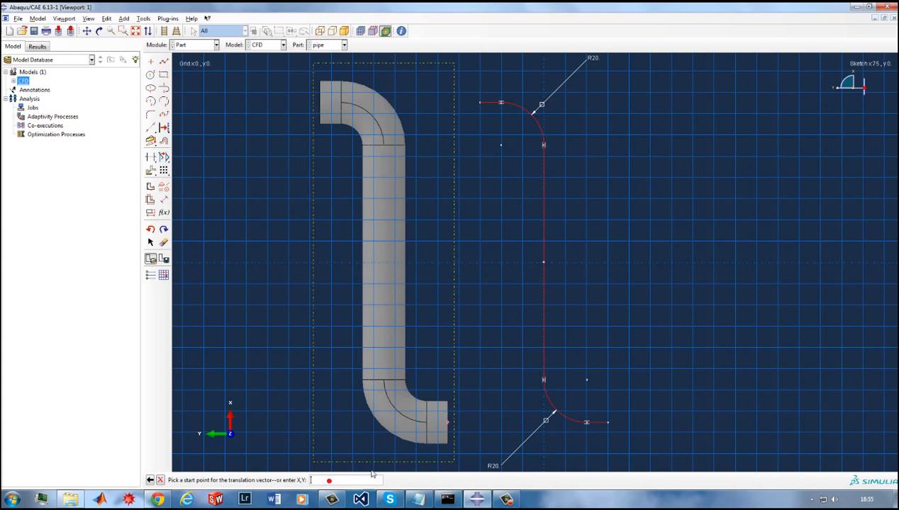
pyautogui.click(608, 424)
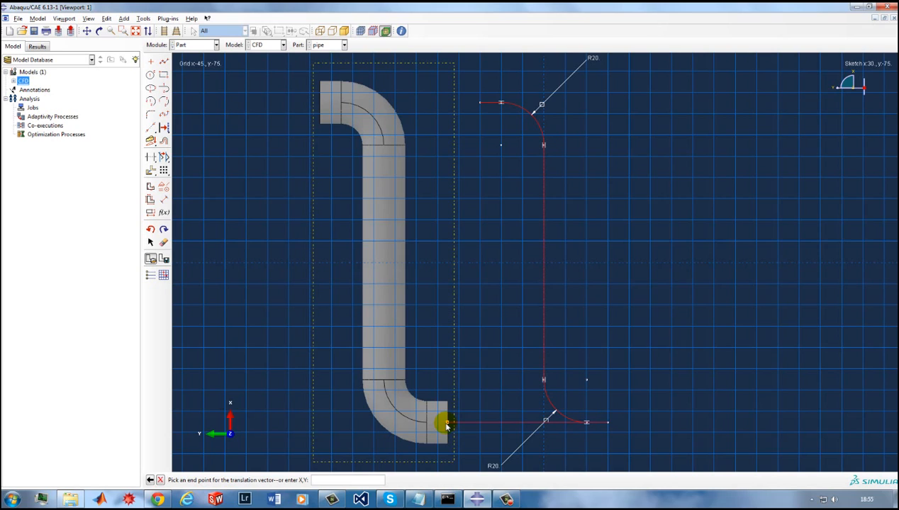
pyautogui.click(445, 424)
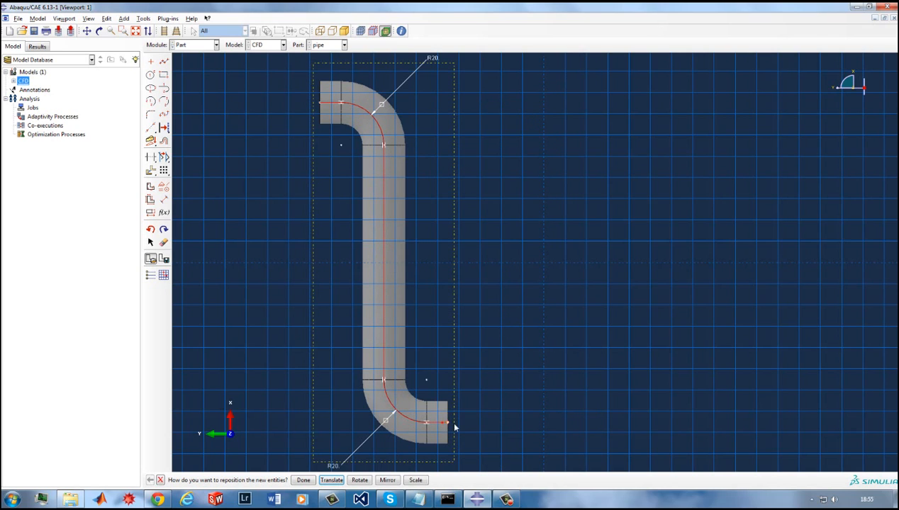
pyautogui.click(303, 480)
pyautogui.click(240, 482)
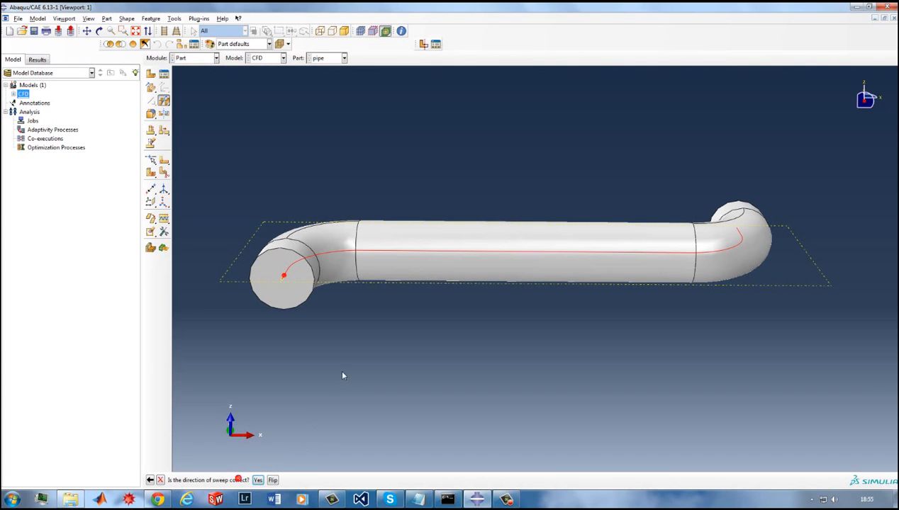
# Step: Accept the sweep direction and start the cut's profile sketch on the specified near end face, with its circular edge vertical and on the right
pyautogui.moveTo(581, 314)
pyautogui.keyDown('ctrl'); pyautogui.keyDown('alt'); pyautogui.mouseDown()
pyautogui.moveTo(536, 341)
pyautogui.moveTo(522, 333)
pyautogui.mouseUp(); pyautogui.keyUp('alt'); pyautogui.keyUp('ctrl')
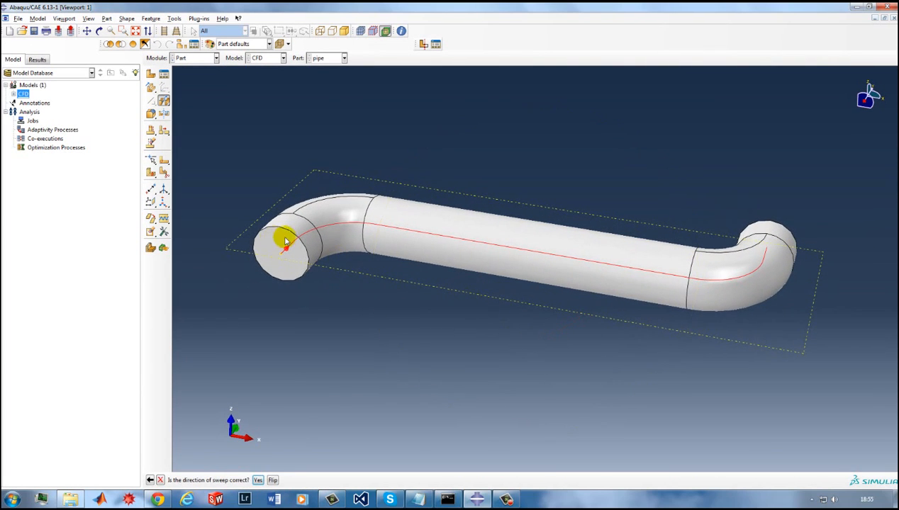
pyautogui.click(257, 481)
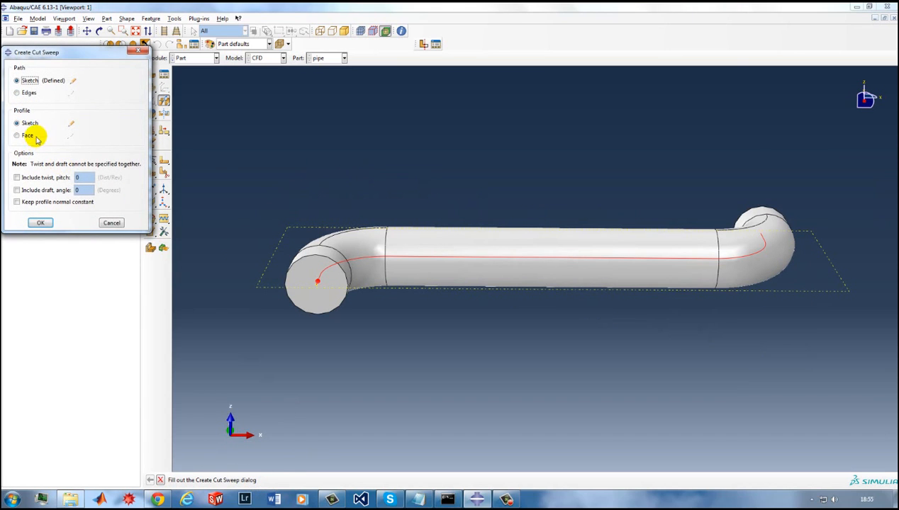
pyautogui.click(71, 126)
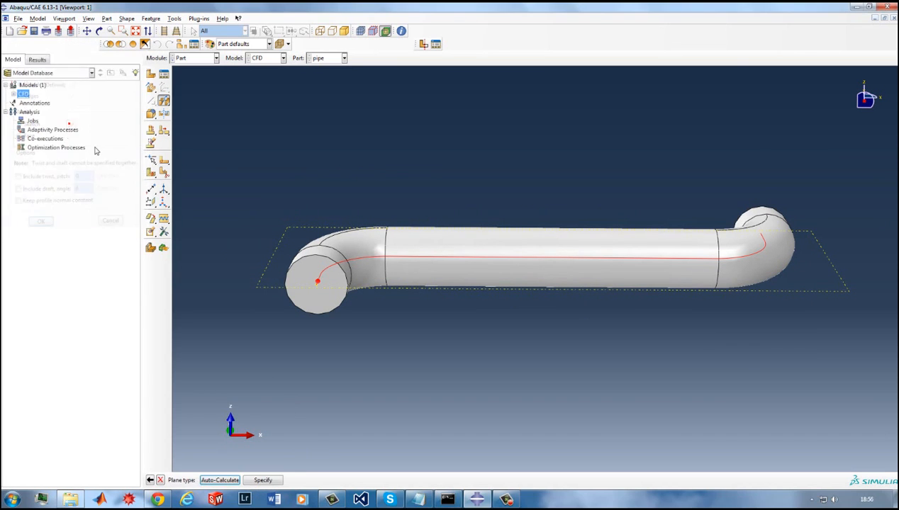
pyautogui.click(263, 479)
pyautogui.click(325, 298)
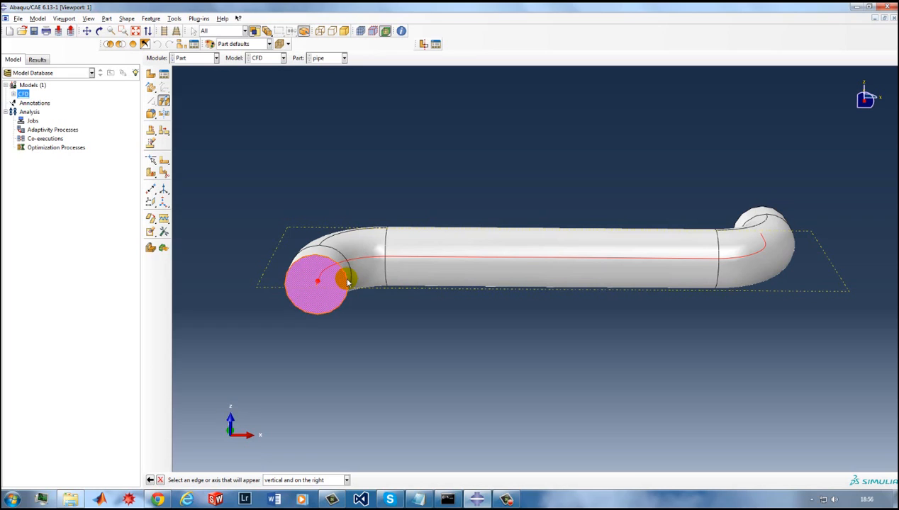
pyautogui.click(347, 281)
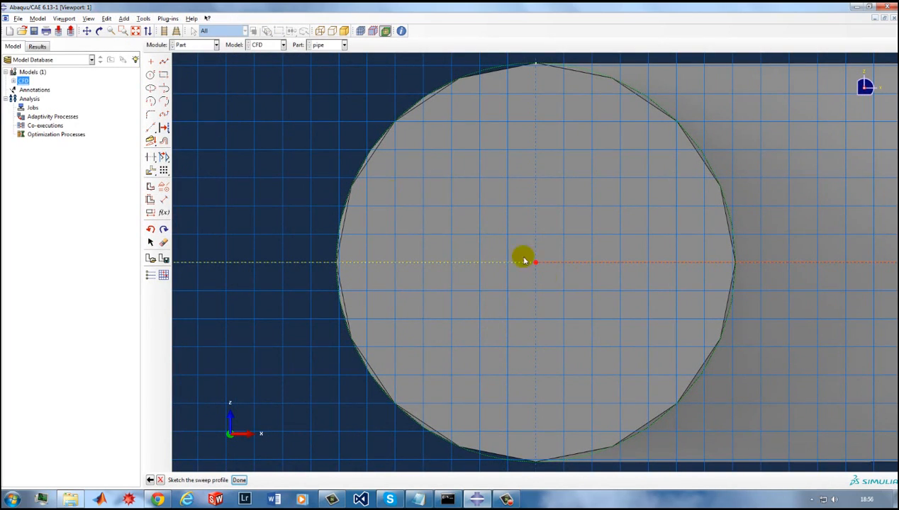
# Step: Sketch a circle of about 5.64 radius centred on the pipe's near end face
pyautogui.scroll(1, 589, 307)
pyautogui.scroll(1, 590, 307)
pyautogui.keyDown('ctrl'); pyautogui.keyDown('alt'); pyautogui.moveTo(640, 286); pyautogui.dragTo(602, 268, button='middle'); pyautogui.keyUp('alt'); pyautogui.keyUp('ctrl')
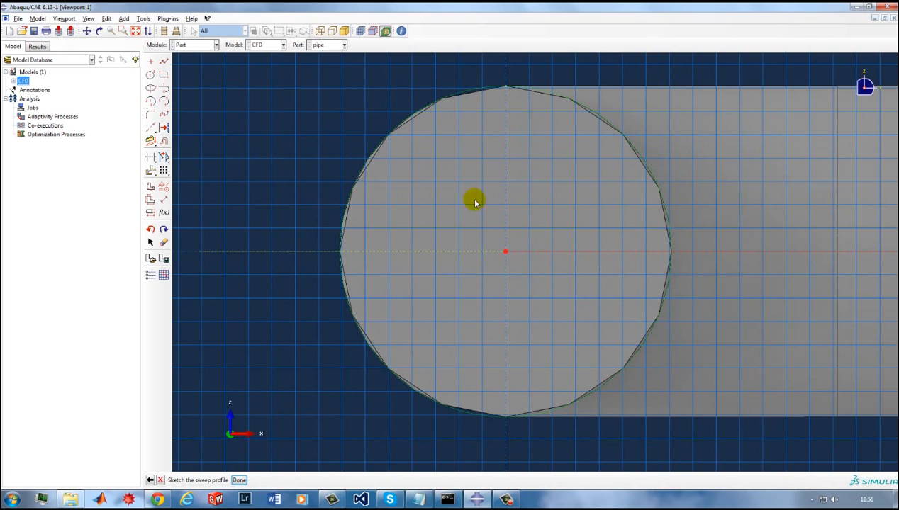
pyautogui.click(150, 74)
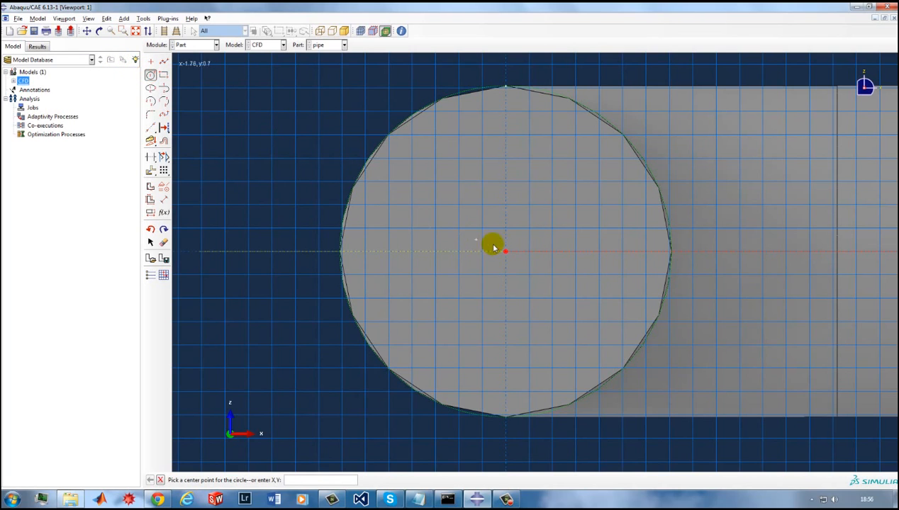
pyautogui.click(505, 253)
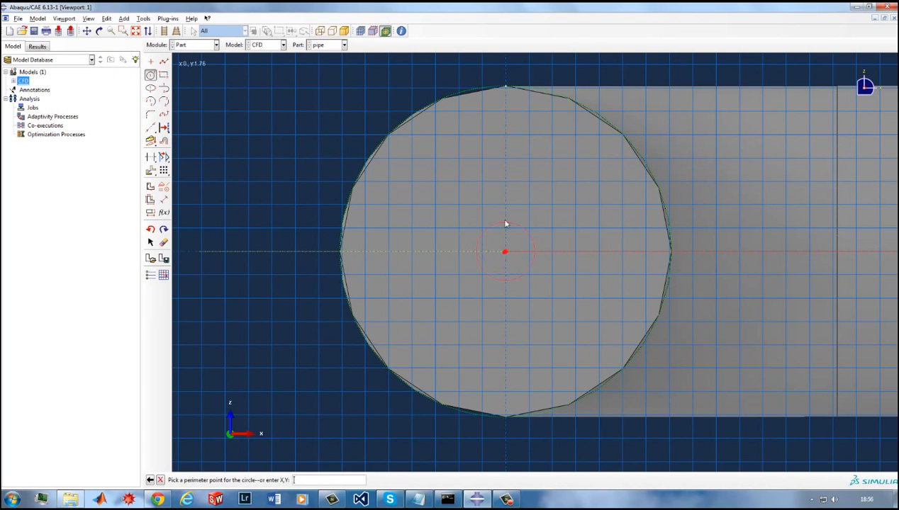
pyautogui.click(505, 158)
# Step: Dimension the profile circle with a radius of 8 and finish the sweep profile sketch
pyautogui.click(163, 199)
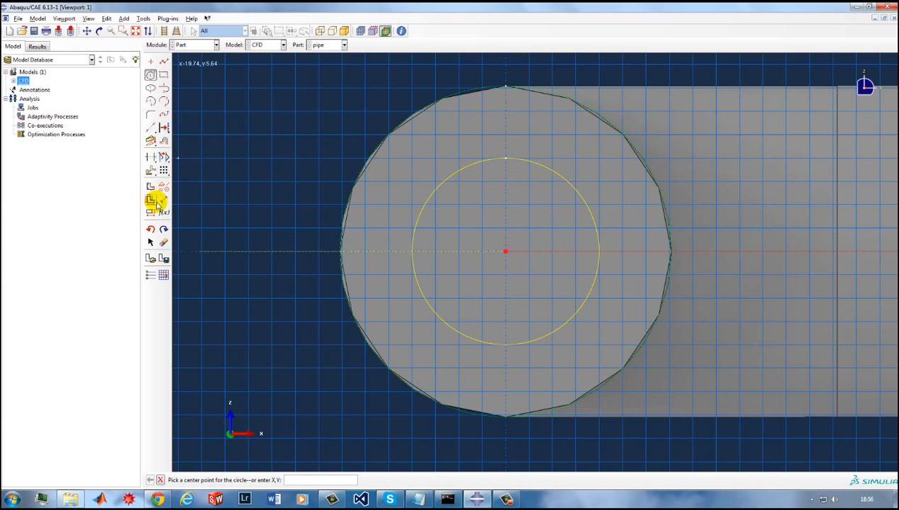
pyautogui.click(428, 200)
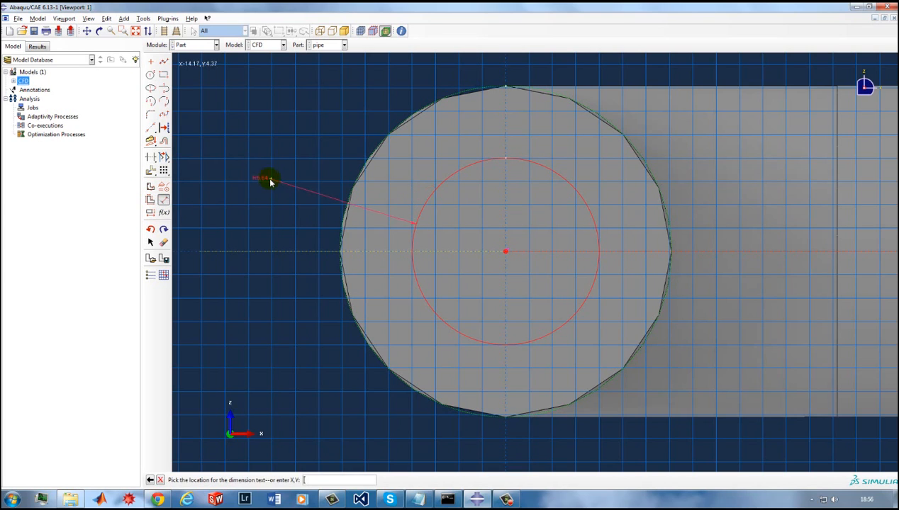
pyautogui.click(270, 179)
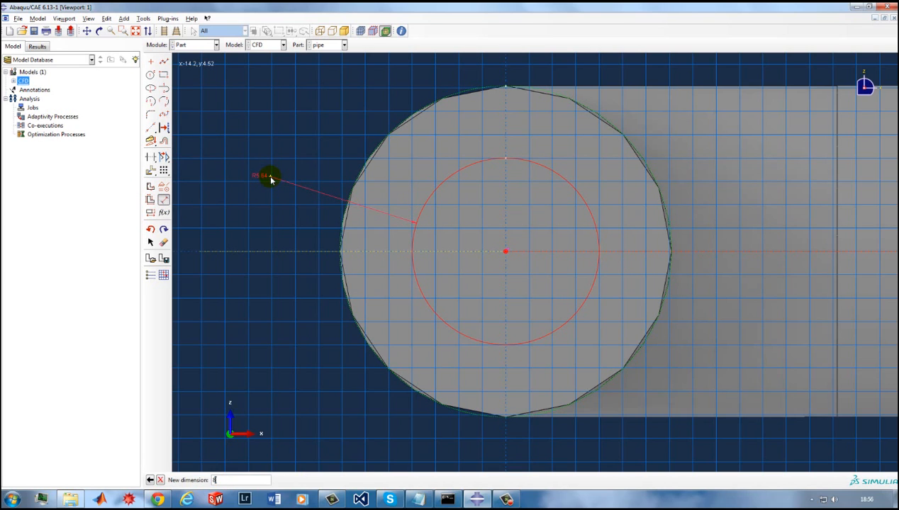
pyautogui.write('8')
pyautogui.press('Return')
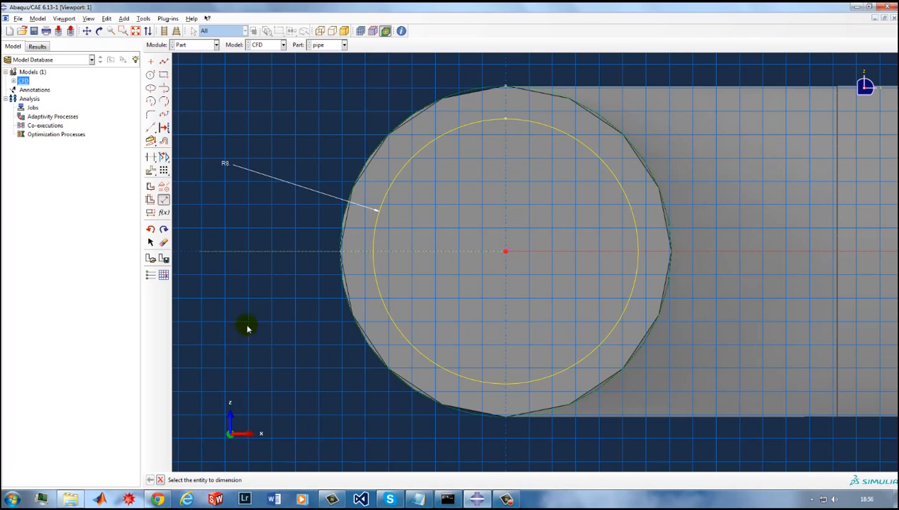
pyautogui.middleClick(275, 315)
pyautogui.middleClick(288, 314)
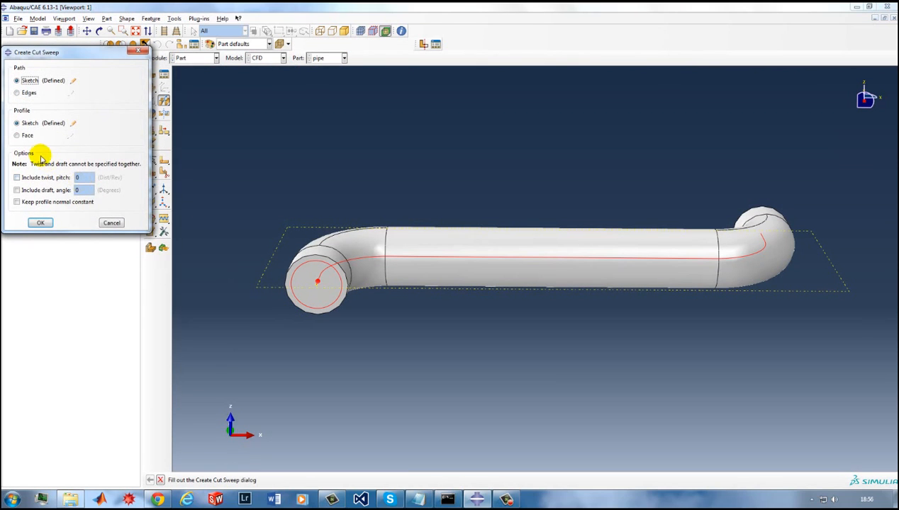
# Step: Create the swept cut to hollow out the pipe and inspect its open ends
pyautogui.click(42, 224)
pyautogui.keyDown('ctrl'); pyautogui.keyDown('alt'); pyautogui.moveTo(494, 293); pyautogui.dragTo(505, 311); pyautogui.keyUp('alt'); pyautogui.keyUp('ctrl')
pyautogui.moveTo(517, 307); pyautogui.dragTo(502, 304)
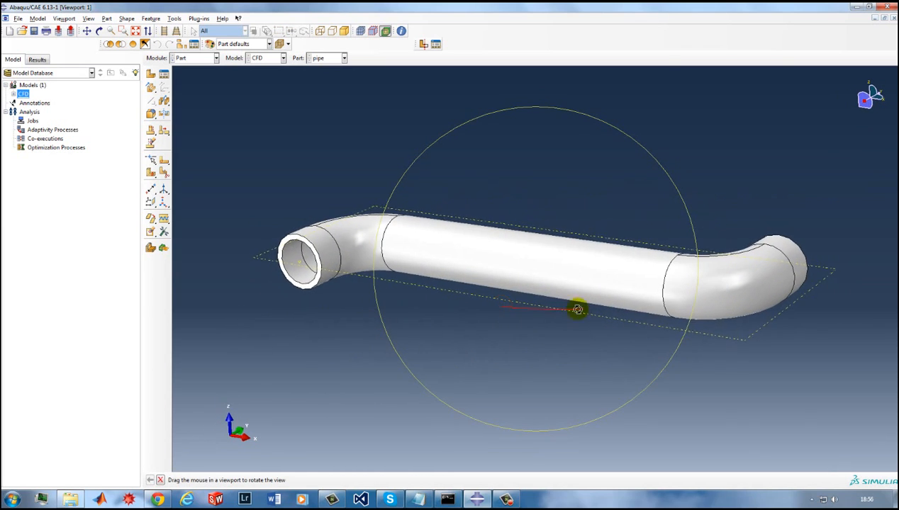
pyautogui.press('Escape')
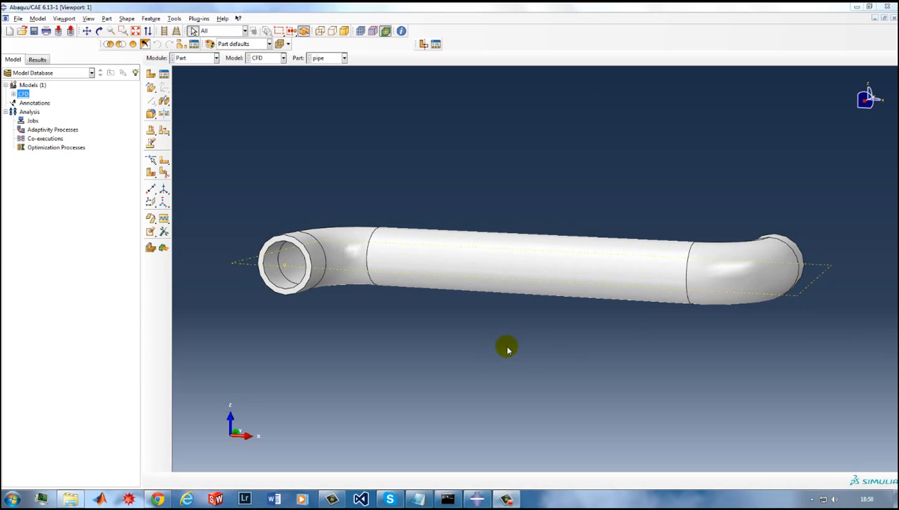
pyautogui.keyDown('ctrl'); pyautogui.keyDown('alt'); pyautogui.moveTo(500, 303); pyautogui.dragTo(528, 237); pyautogui.keyUp('alt'); pyautogui.keyUp('ctrl')
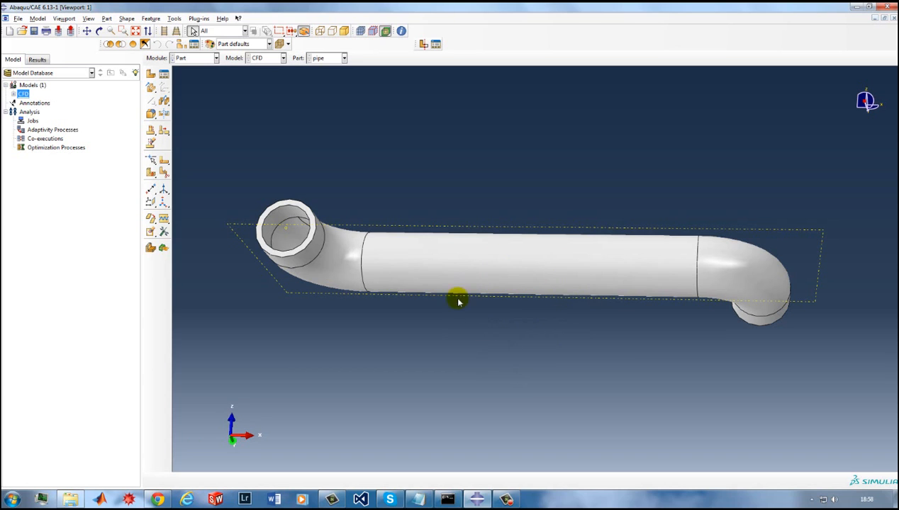
pyautogui.keyDown('ctrl'); pyautogui.keyDown('alt'); pyautogui.moveTo(537, 281); pyautogui.dragTo(447, 310); pyautogui.keyUp('alt'); pyautogui.keyUp('ctrl')
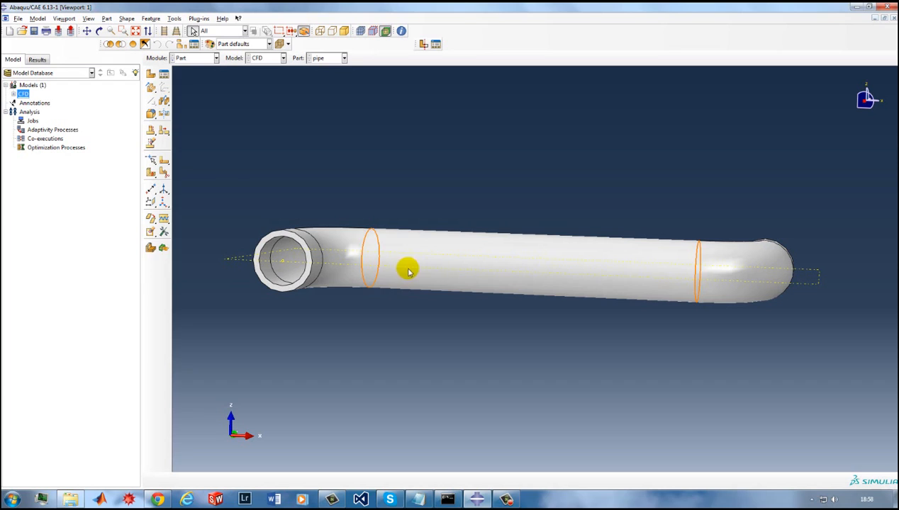
# Step: Create a datum plane offset 75 from the YZ principal plane, across the pipe's straight section
pyautogui.moveTo(150, 174); pyautogui.dragTo(179, 176)
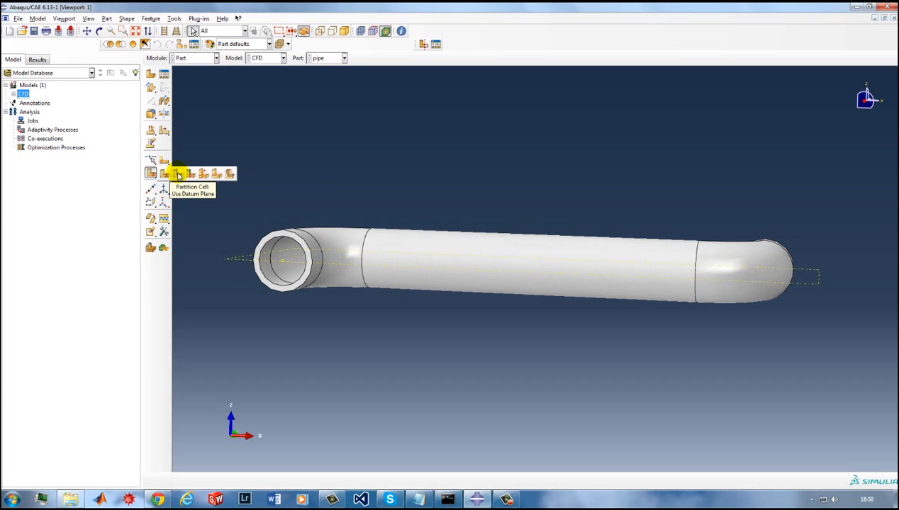
pyautogui.moveTo(178, 175); pyautogui.dragTo(157, 175)
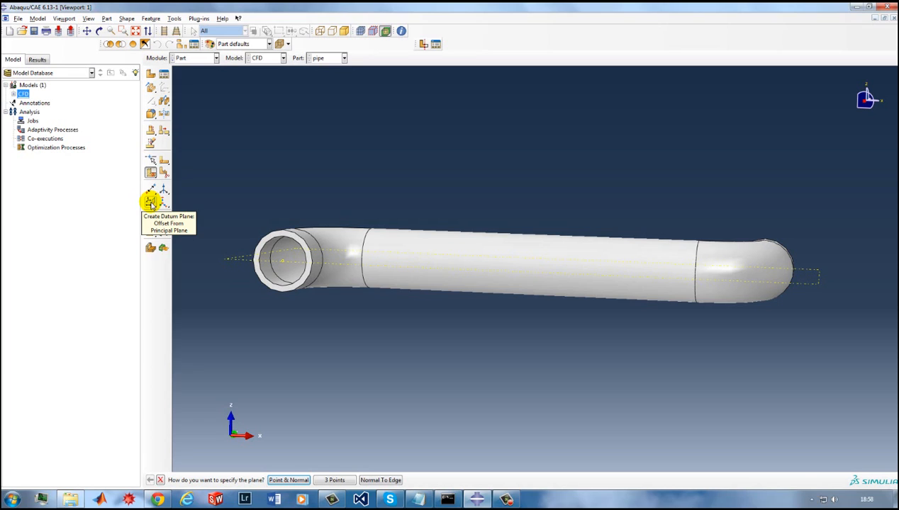
pyautogui.click(151, 202)
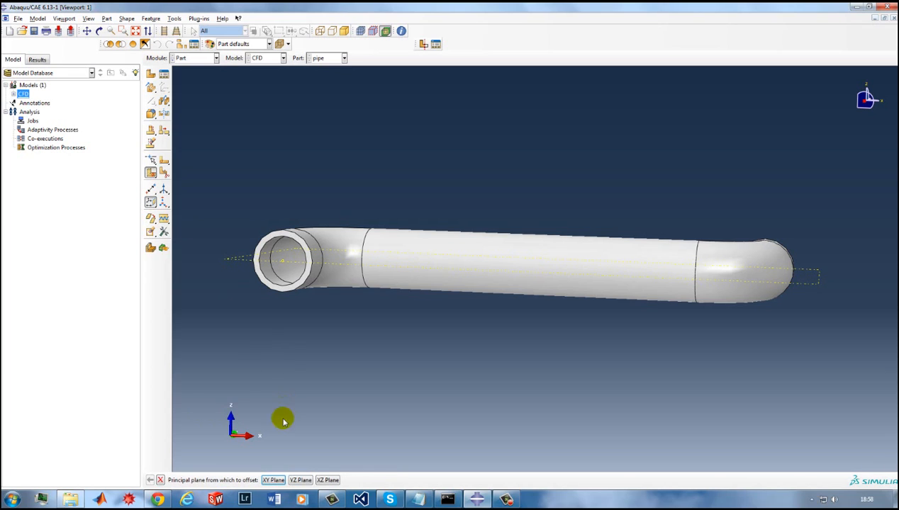
pyautogui.click(297, 480)
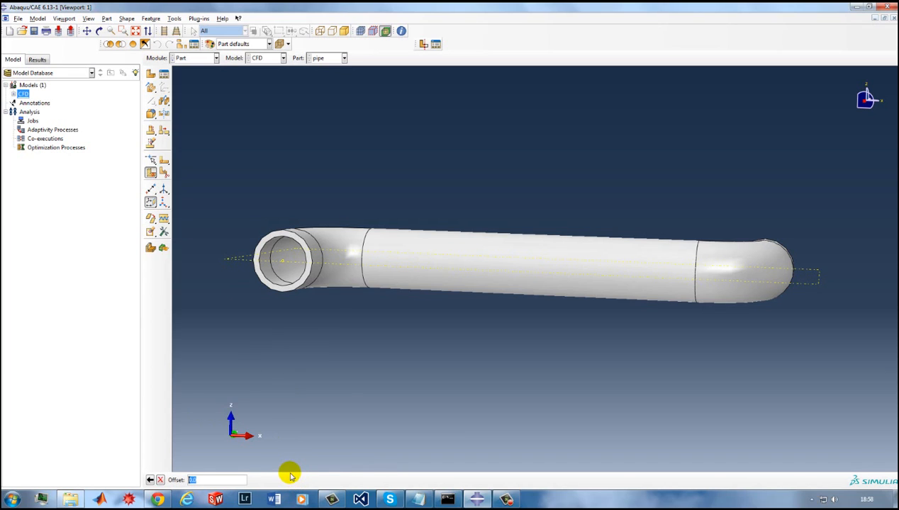
pyautogui.write('75')
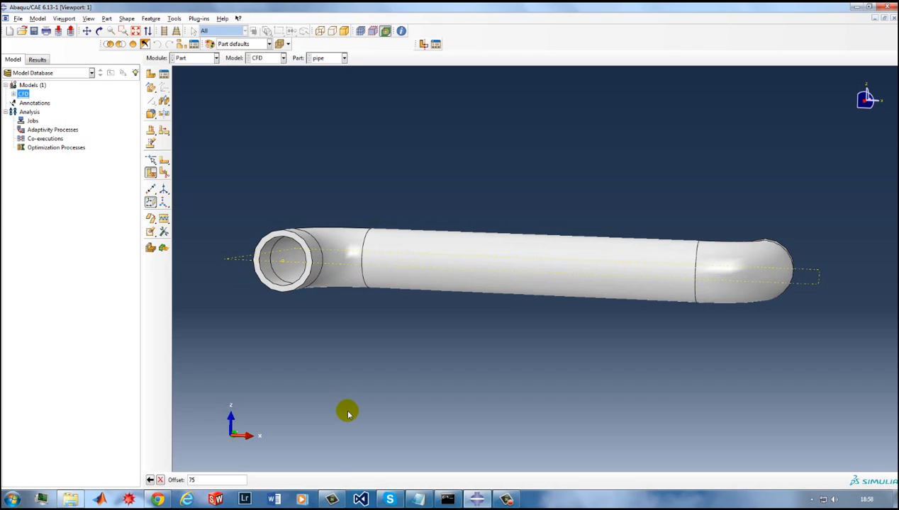
pyautogui.press('Return')
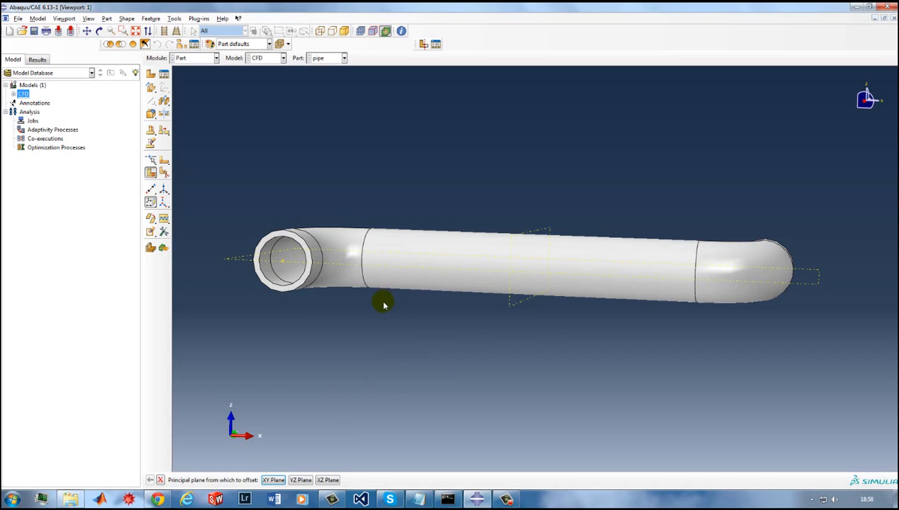
# Step: Partition the pipe's cell with the datum plane that crosses the middle of the straight section
pyautogui.click(151, 175)
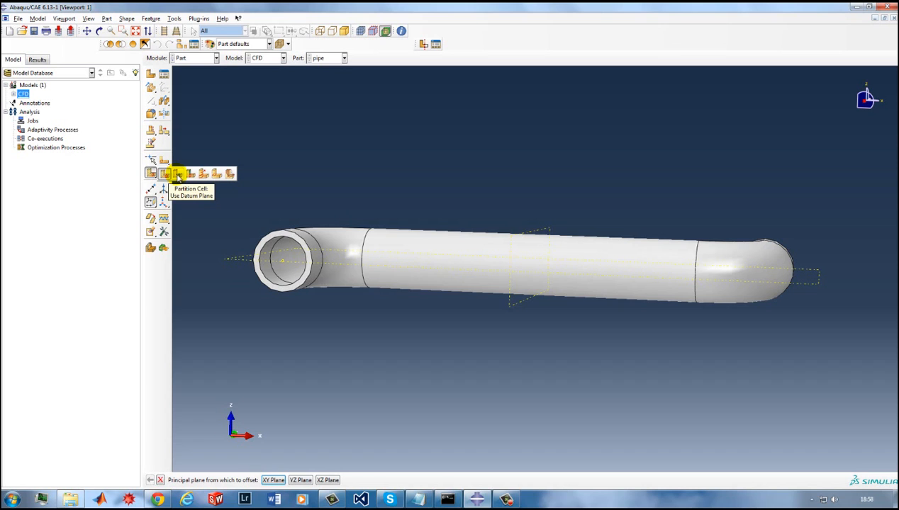
pyautogui.click(178, 176)
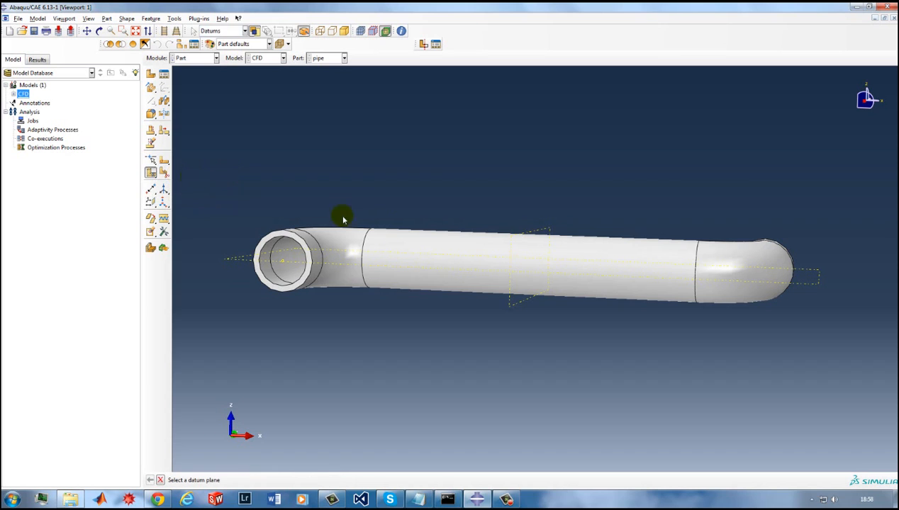
pyautogui.click(537, 232)
pyautogui.middleClick(537, 186)
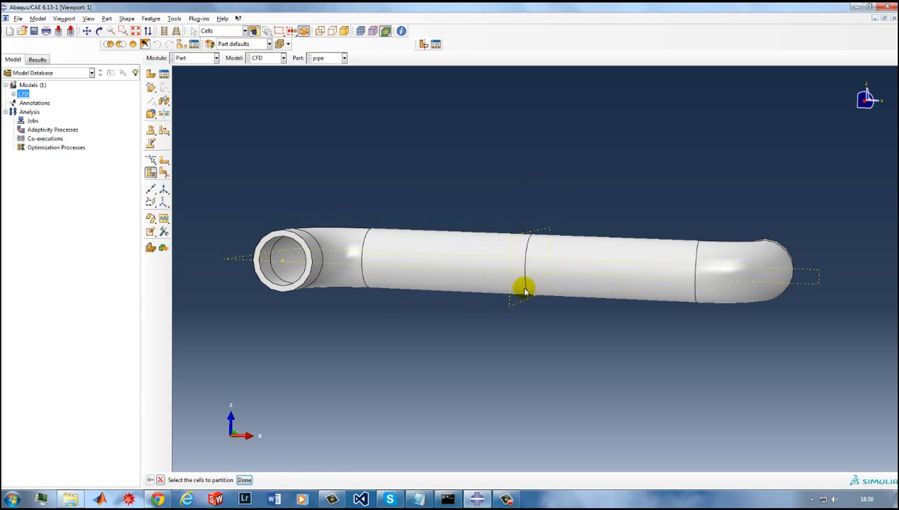
pyautogui.moveTo(549, 278)
pyautogui.keyDown('ctrl'); pyautogui.keyDown('alt'); pyautogui.mouseDown()
pyautogui.moveTo(583, 278)
pyautogui.moveTo(553, 277)
pyautogui.mouseUp(); pyautogui.keyUp('alt'); pyautogui.keyUp('ctrl')
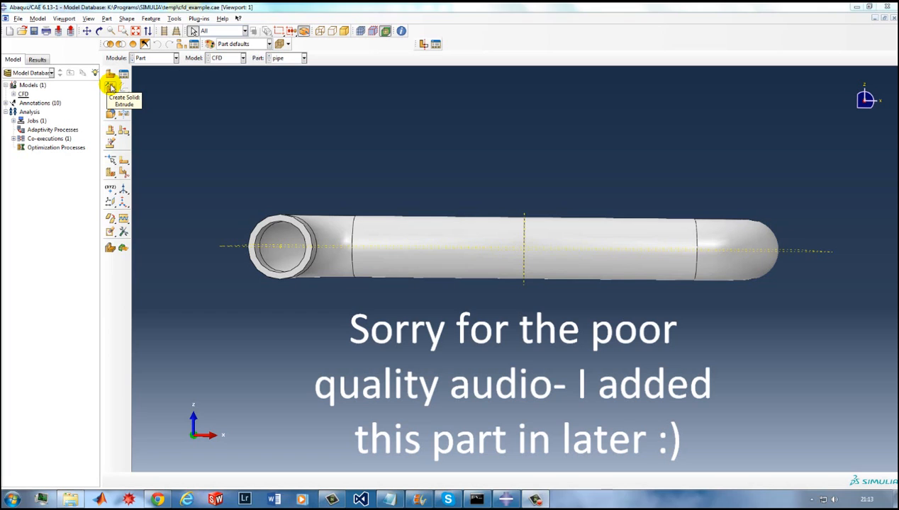
# Step: Start a solid extrusion sketch on the XY datum plane, with the edge at the pipe's mid-length vertical and on the right
pyautogui.click(110, 87)
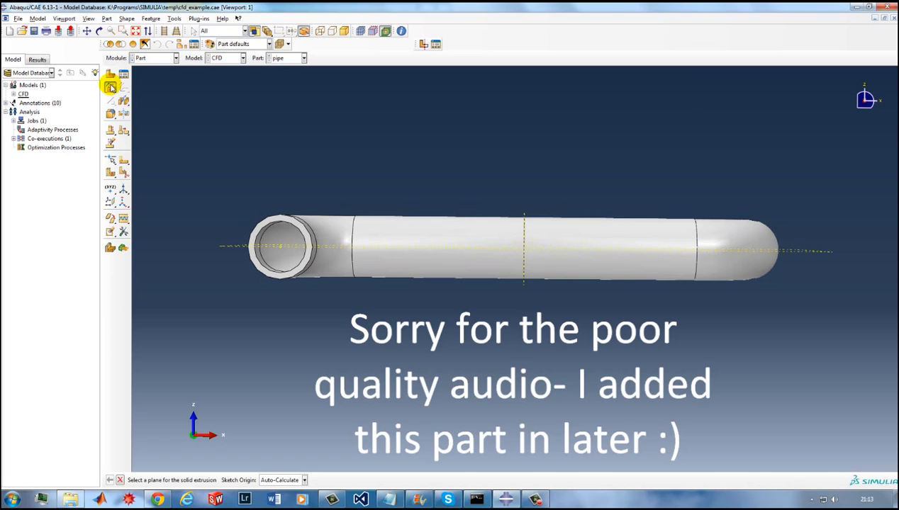
pyautogui.click(822, 253)
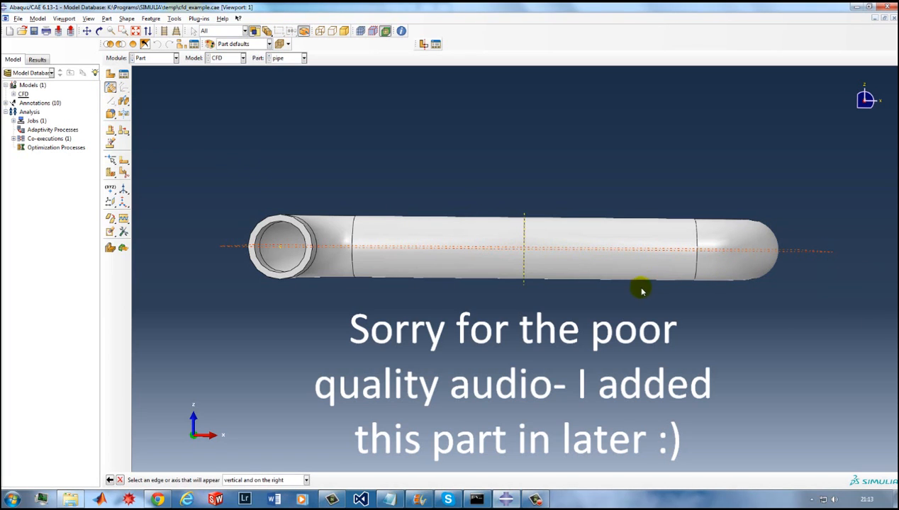
pyautogui.keyDown('ctrl'); pyautogui.keyDown('alt'); pyautogui.moveTo(541, 259); pyautogui.dragTo(519, 260); pyautogui.keyUp('alt'); pyautogui.keyUp('ctrl')
pyautogui.click(518, 253)
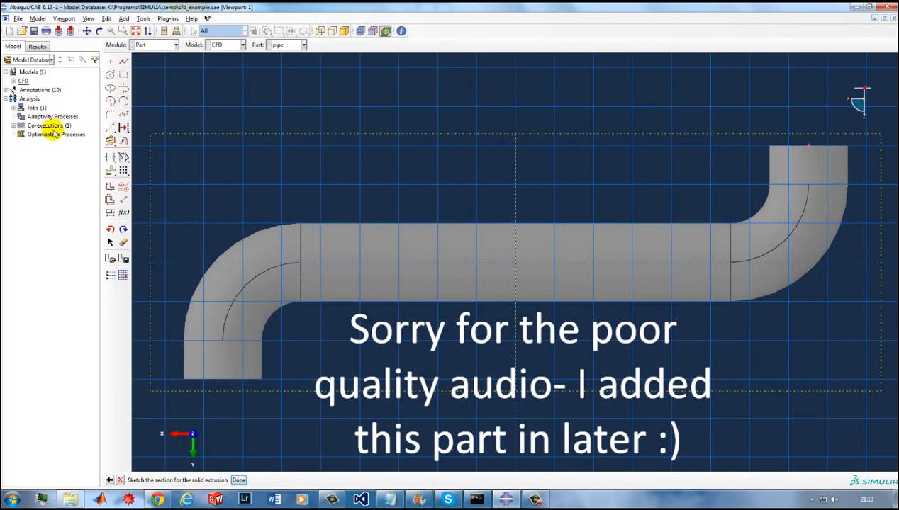
# Step: Sketch a circle centred on the middle of the pipe's straight section, set its radius to 10 and finish the section sketch
pyautogui.click(110, 75)
pyautogui.click(515, 261)
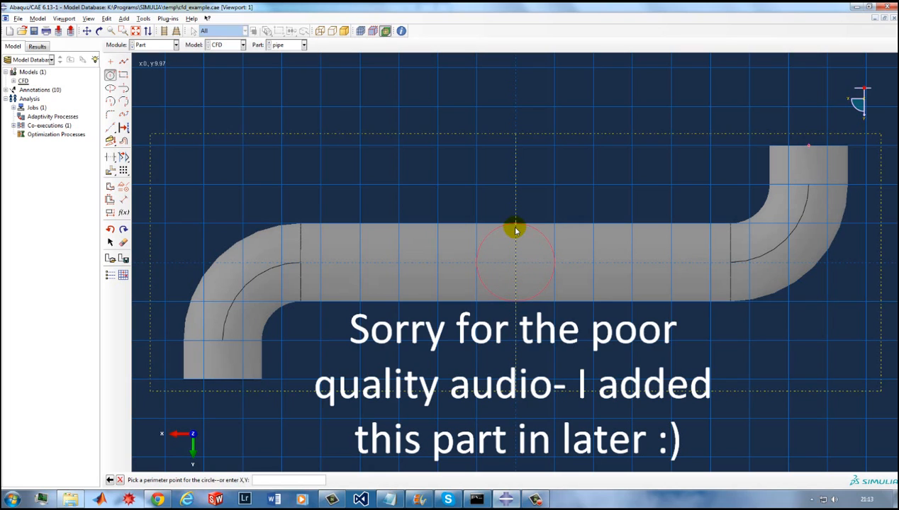
pyautogui.click(515, 229)
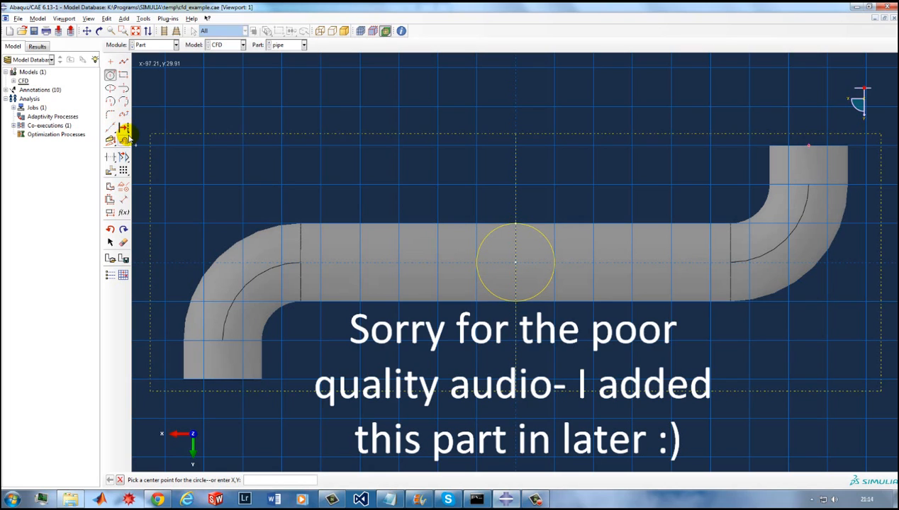
pyautogui.click(123, 199)
pyautogui.click(546, 244)
pyautogui.click(559, 188)
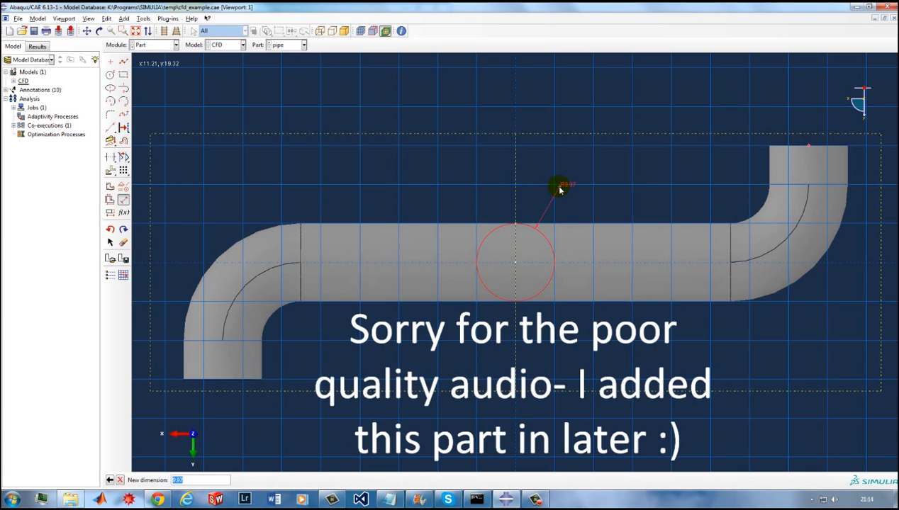
pyautogui.write('10')
pyautogui.press('Return')
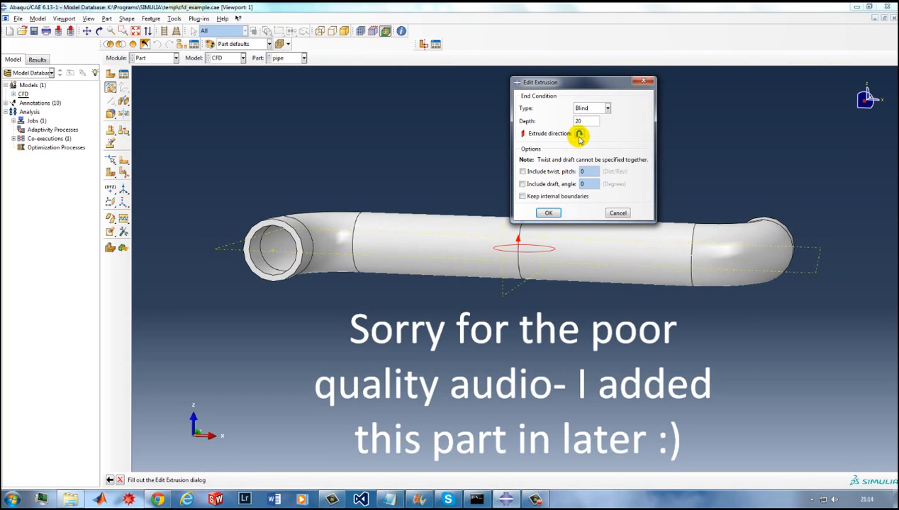
# Step: Extrude the circle as a blind solid with a depth of 30 in the flipped direction, forming the branch
pyautogui.click(579, 134)
pyautogui.doubleClick(579, 121)
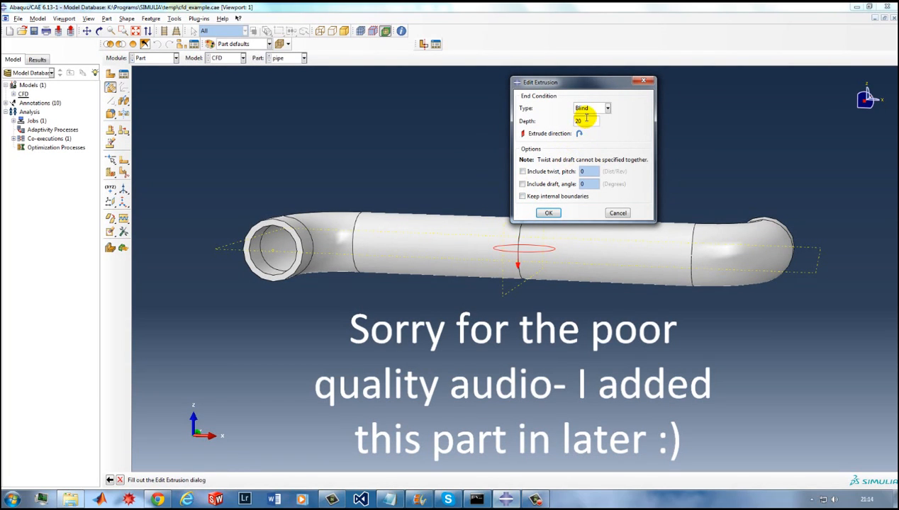
pyautogui.click(548, 212)
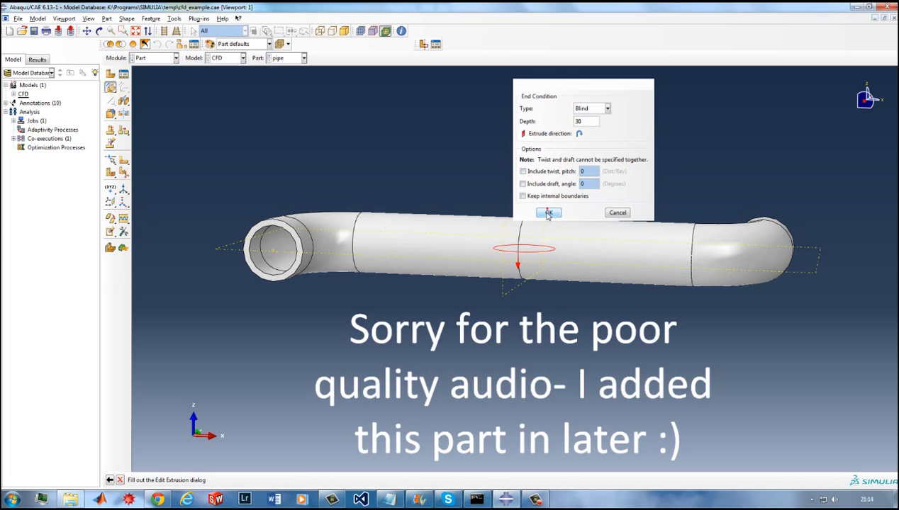
pyautogui.keyDown('ctrl'); pyautogui.keyDown('alt'); pyautogui.moveTo(517, 278); pyautogui.dragTo(481, 233); pyautogui.keyUp('alt'); pyautogui.keyUp('ctrl')
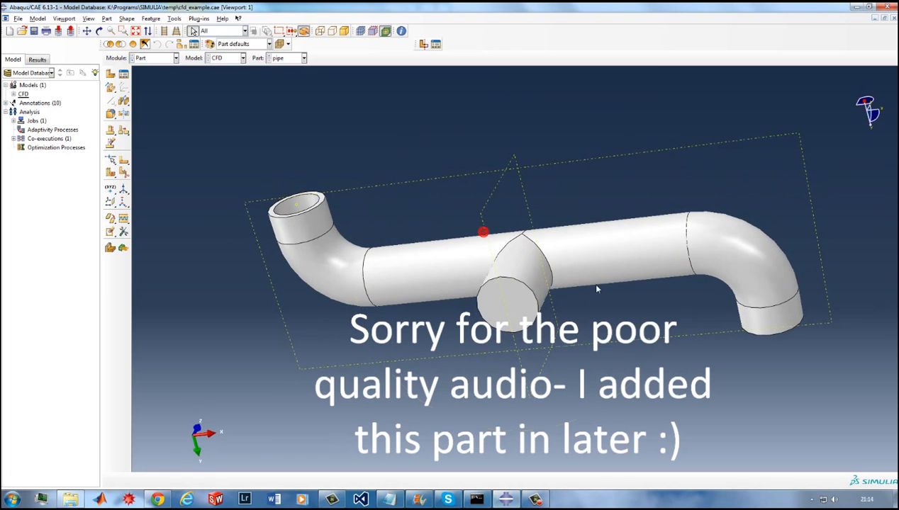
pyautogui.moveTo(570, 271)
pyautogui.keyDown('ctrl'); pyautogui.keyDown('alt'); pyautogui.mouseDown()
pyautogui.moveTo(560, 269)
pyautogui.moveTo(634, 267)
pyautogui.moveTo(579, 278)
pyautogui.mouseUp(); pyautogui.keyUp('alt'); pyautogui.keyUp('ctrl')
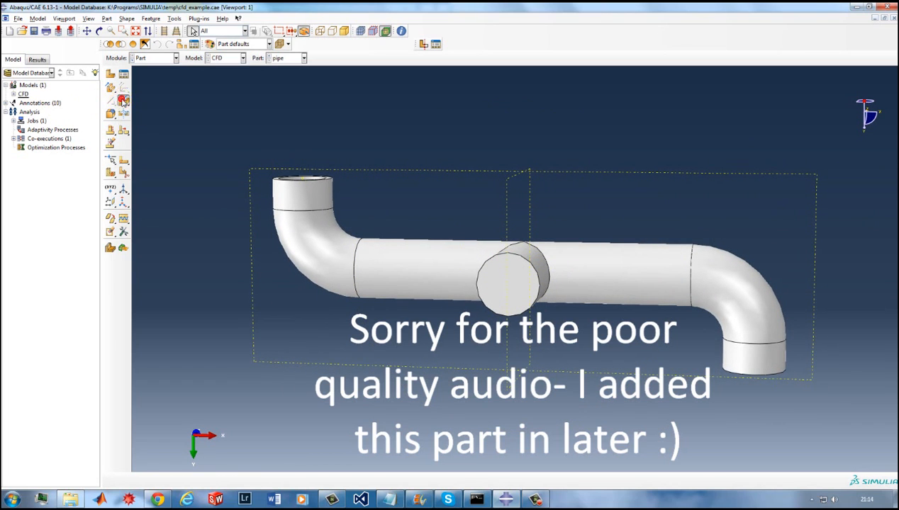
# Step: Start an extruded cut sketch on the branch's flat end face, with its circular edge vertical and on the right
pyautogui.moveTo(122, 100); pyautogui.dragTo(136, 103)
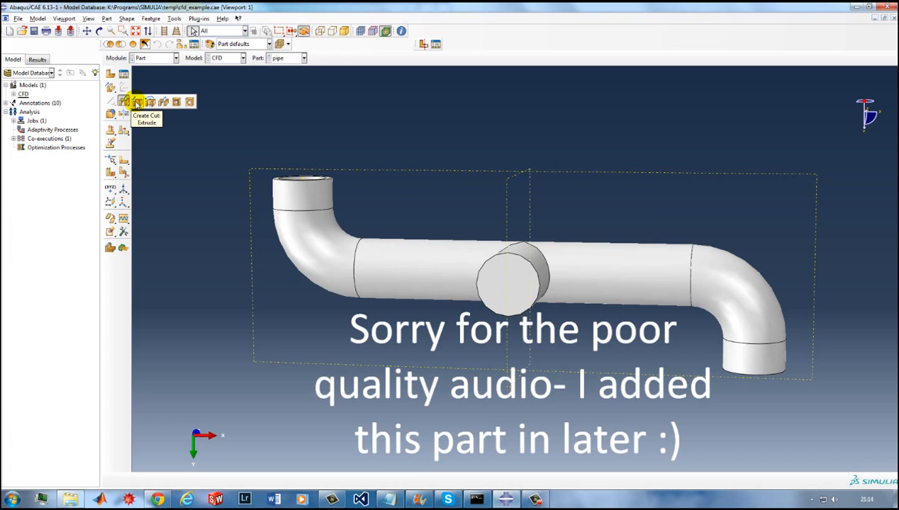
pyautogui.moveTo(137, 102); pyautogui.dragTo(137, 102)
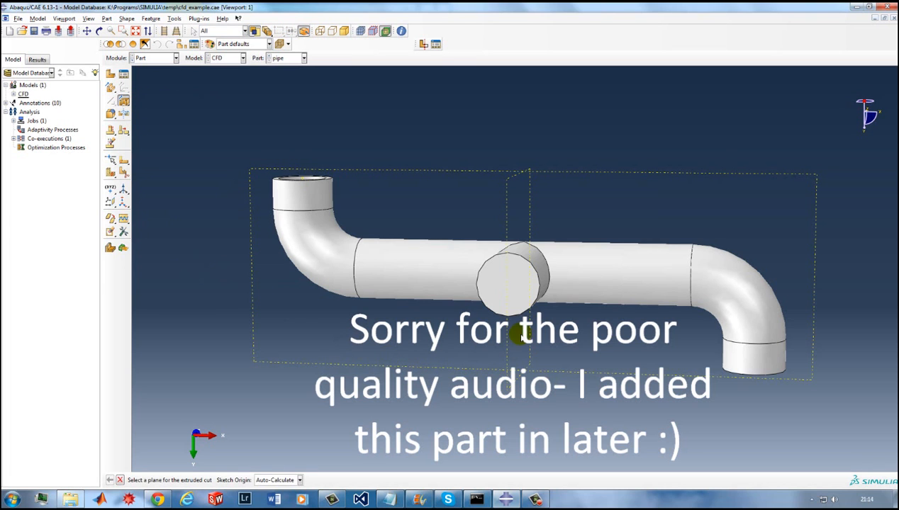
pyautogui.click(516, 292)
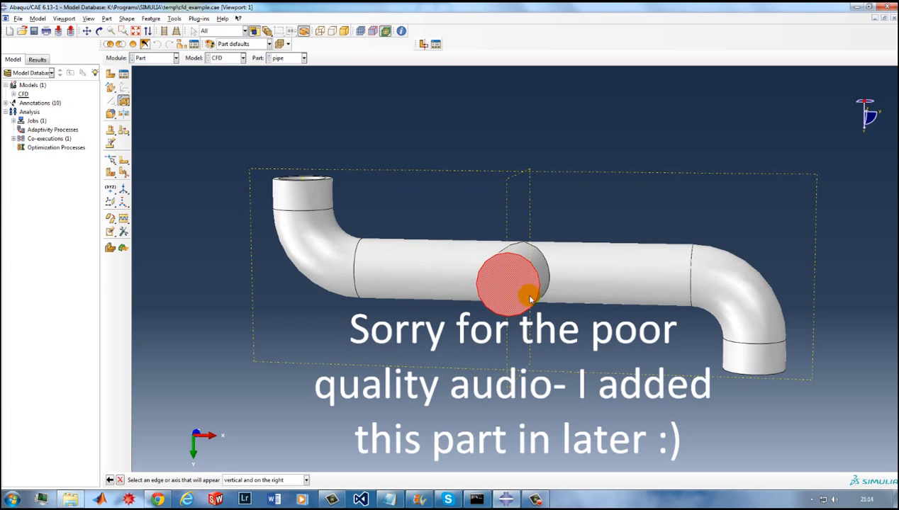
pyautogui.click(537, 298)
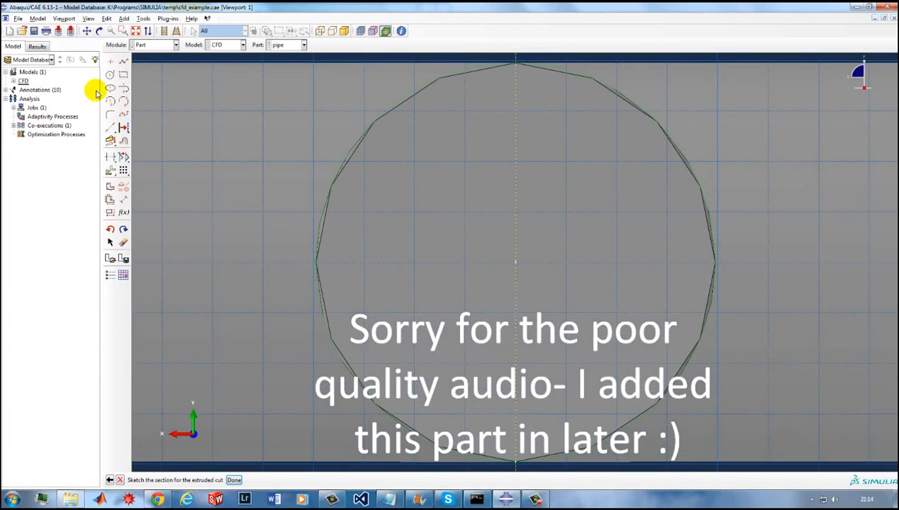
# Step: Sketch a circle concentric with the branch's end face, set its radius to 8 and finish the section sketch
pyautogui.click(110, 75)
pyautogui.click(515, 262)
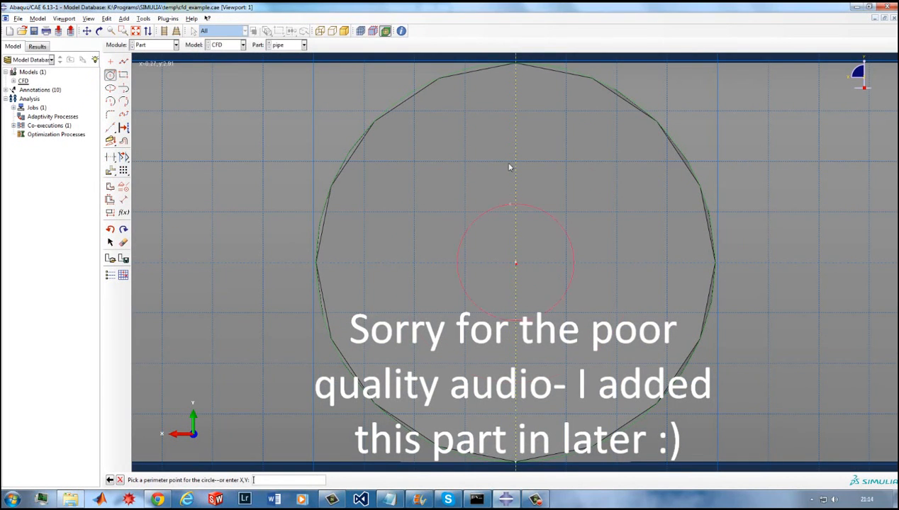
pyautogui.click(515, 113)
pyautogui.click(124, 199)
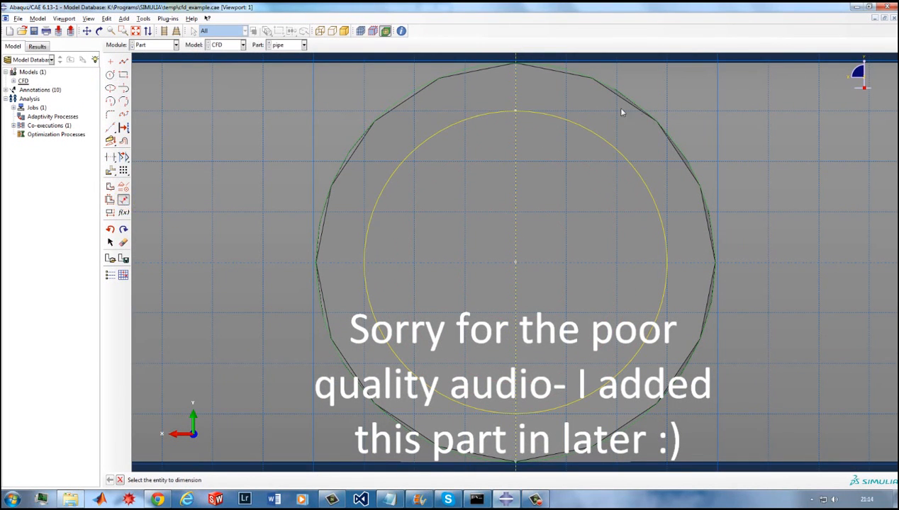
pyautogui.click(589, 128)
pyautogui.click(718, 105)
pyautogui.write('8')
pyautogui.press('Return')
pyautogui.middleClick(565, 198)
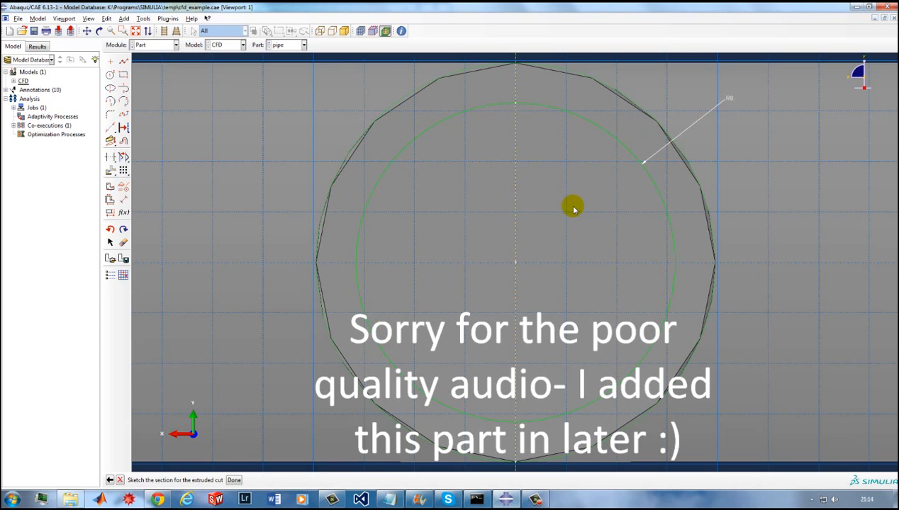
pyautogui.middleClick(572, 210)
# Step: Cut the circle into the branch with a Blind end condition and a depth of 30
pyautogui.keyDown('ctrl'); pyautogui.keyDown('alt'); pyautogui.moveTo(501, 295); pyautogui.dragTo(418, 280); pyautogui.keyUp('alt'); pyautogui.keyUp('ctrl')
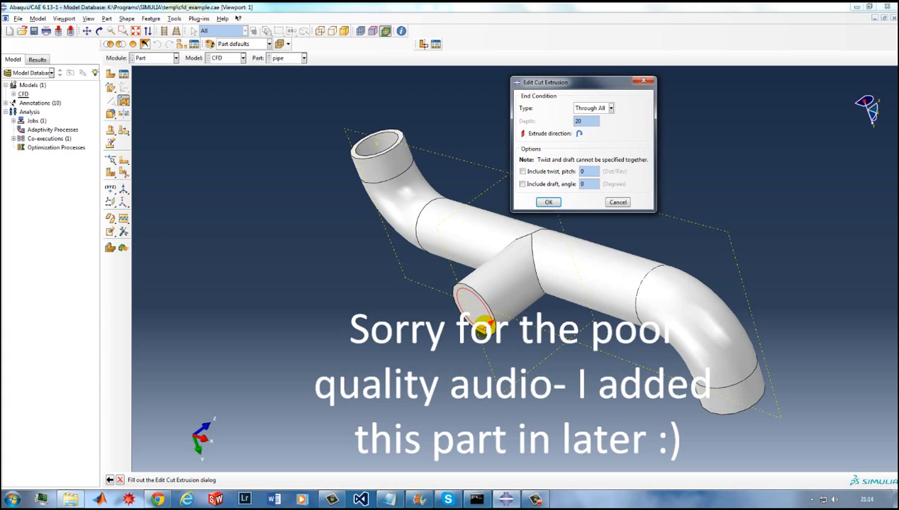
pyautogui.click(581, 110)
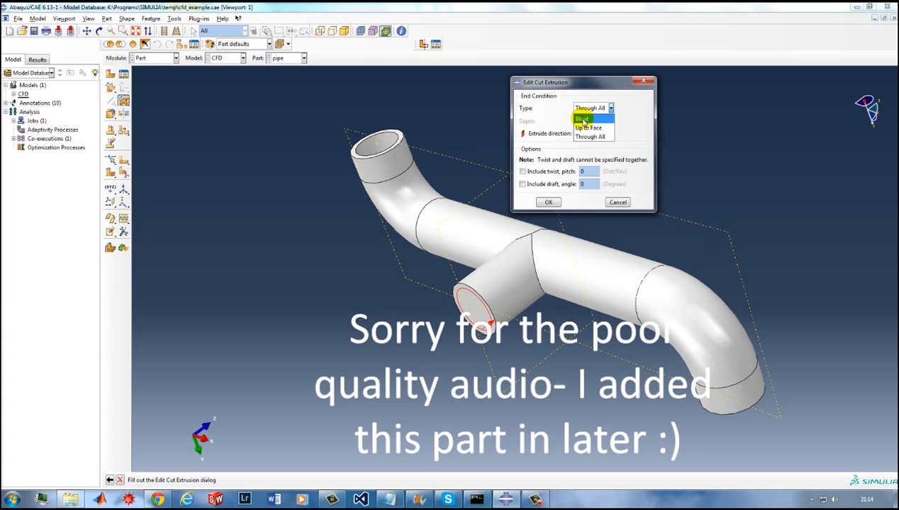
pyautogui.click(582, 119)
pyautogui.write('30')
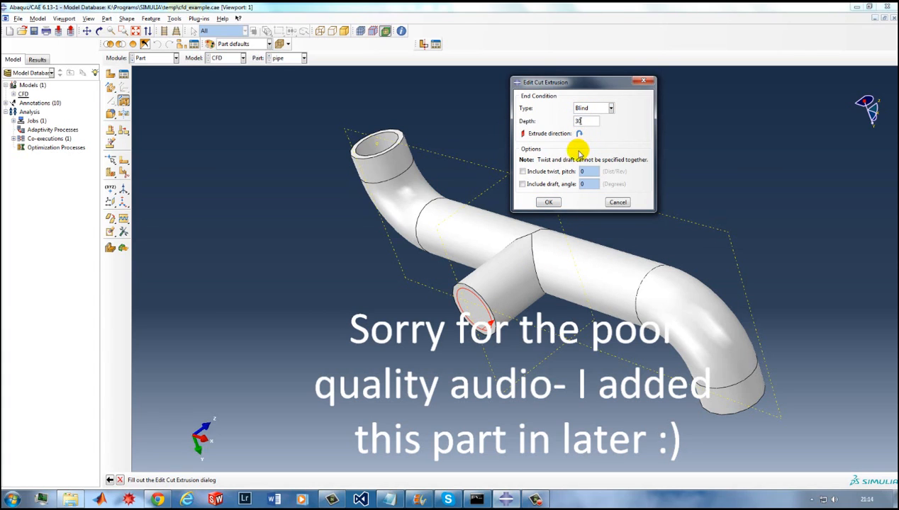
pyautogui.click(549, 202)
pyautogui.keyDown('ctrl'); pyautogui.keyDown('alt'); pyautogui.moveTo(535, 300); pyautogui.dragTo(484, 266); pyautogui.keyUp('alt'); pyautogui.keyUp('ctrl')
pyautogui.scroll(-5, 527, 275)
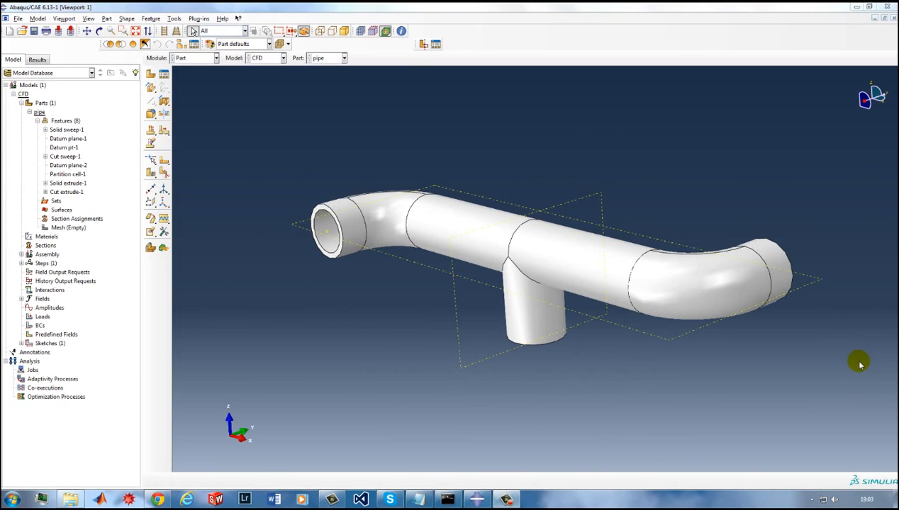
# Step: Open the pipe part's mesh for editing and try to mesh the part with its assigned element shape
pyautogui.click(77, 228)
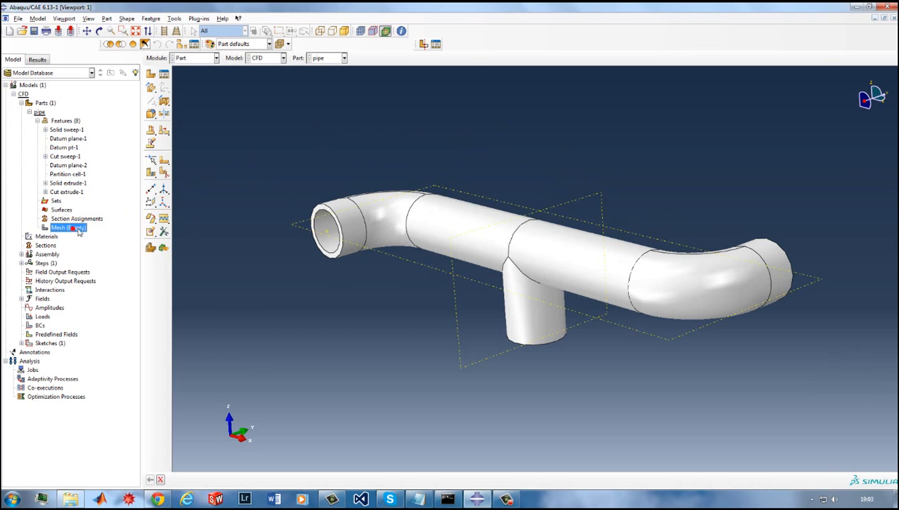
pyautogui.doubleClick(64, 228)
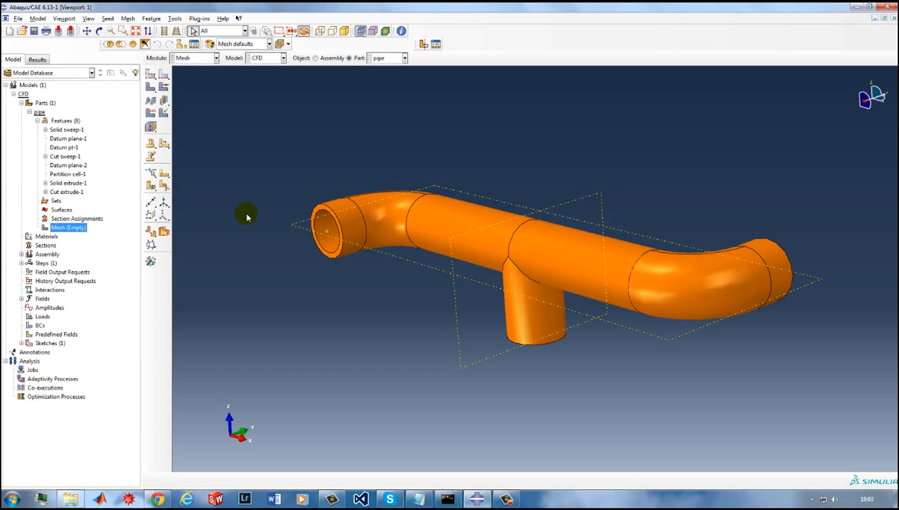
pyautogui.click(150, 87)
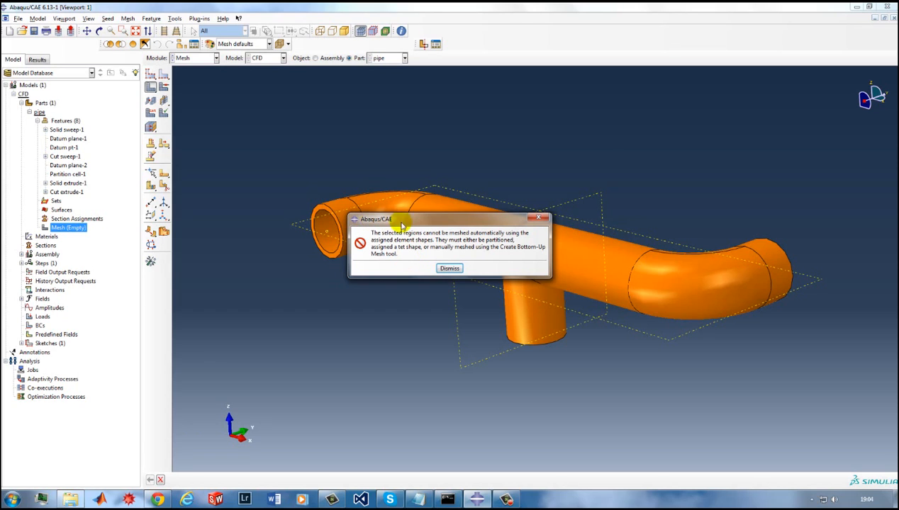
pyautogui.moveTo(459, 220); pyautogui.dragTo(500, 222)
pyautogui.click(489, 268)
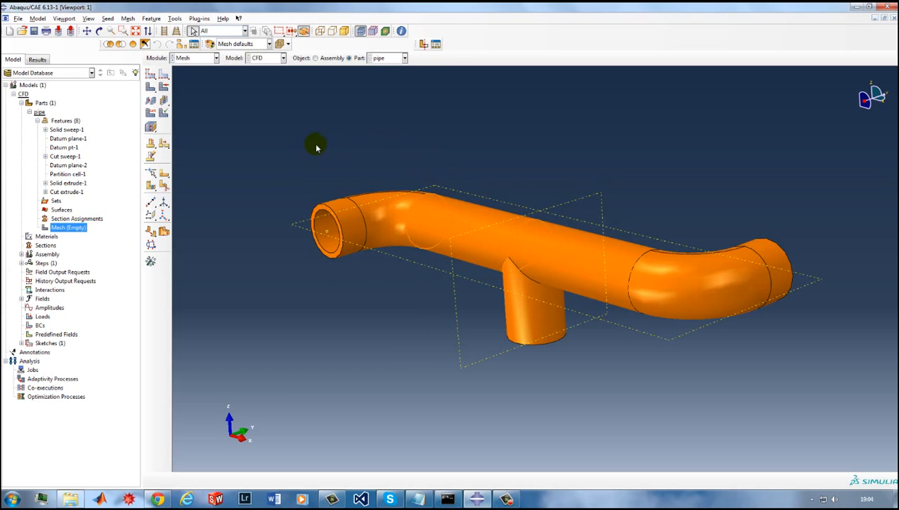
# Step: Assign the Tet element shape with the Free technique and default algorithm in the pipe's mesh controls
pyautogui.click(129, 19)
pyautogui.click(133, 29)
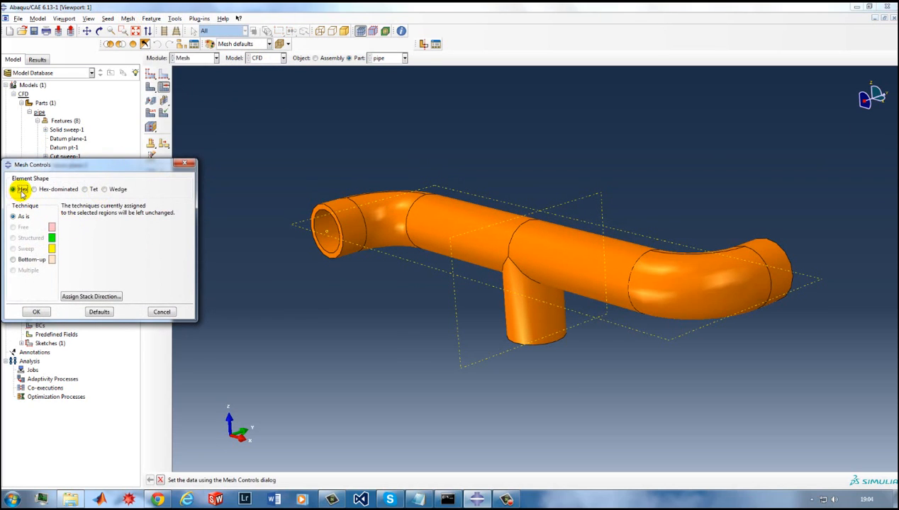
pyautogui.click(86, 189)
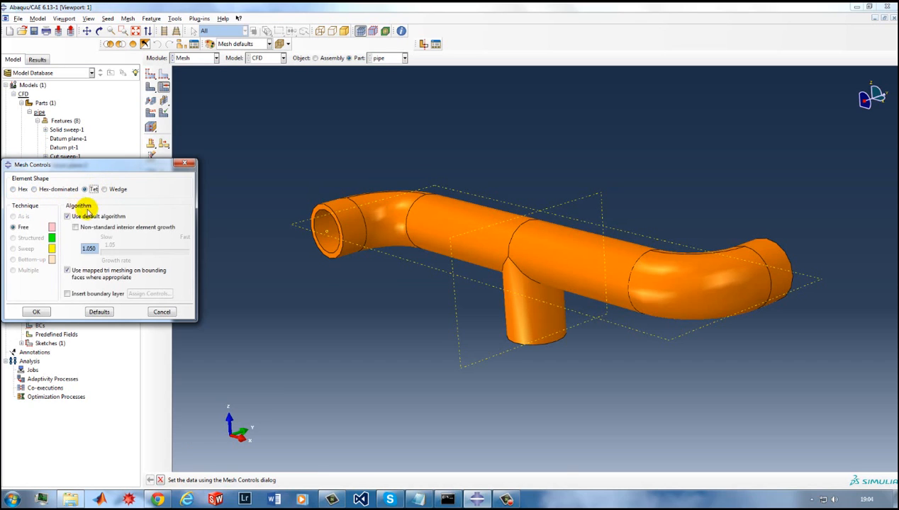
pyautogui.click(40, 312)
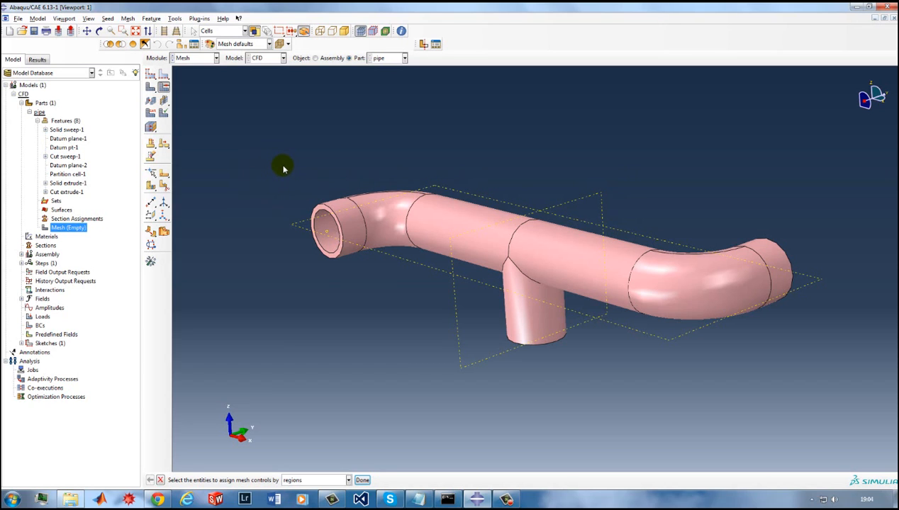
# Step: Seed the pipe part with an approximate global size of 2 and generate its mesh
pyautogui.click(151, 75)
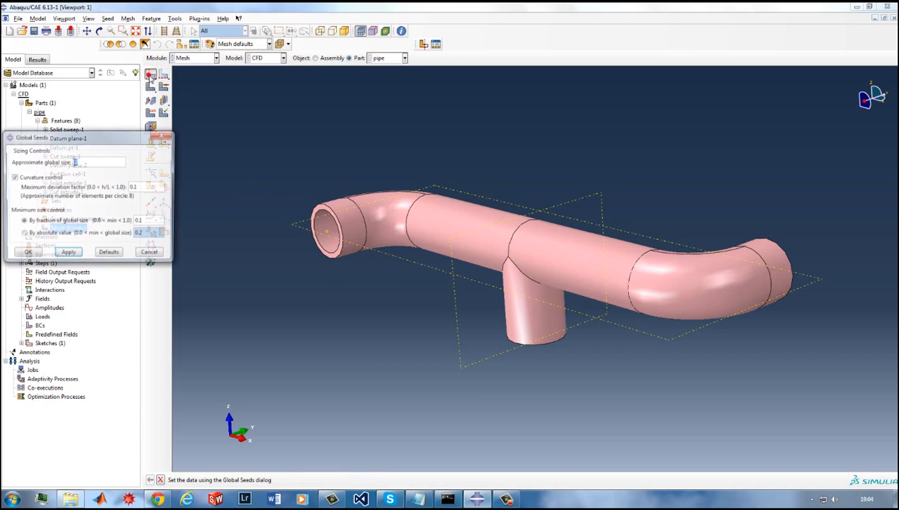
pyautogui.click(76, 254)
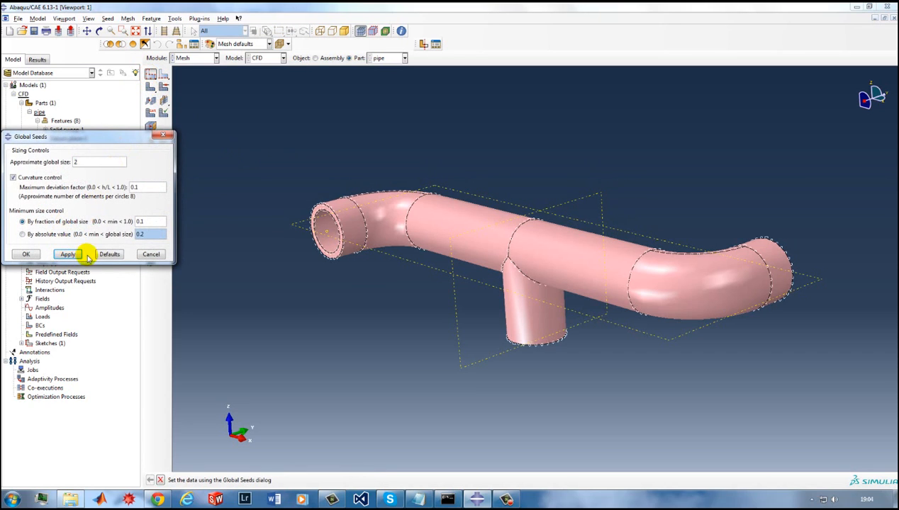
pyautogui.click(151, 254)
pyautogui.click(150, 87)
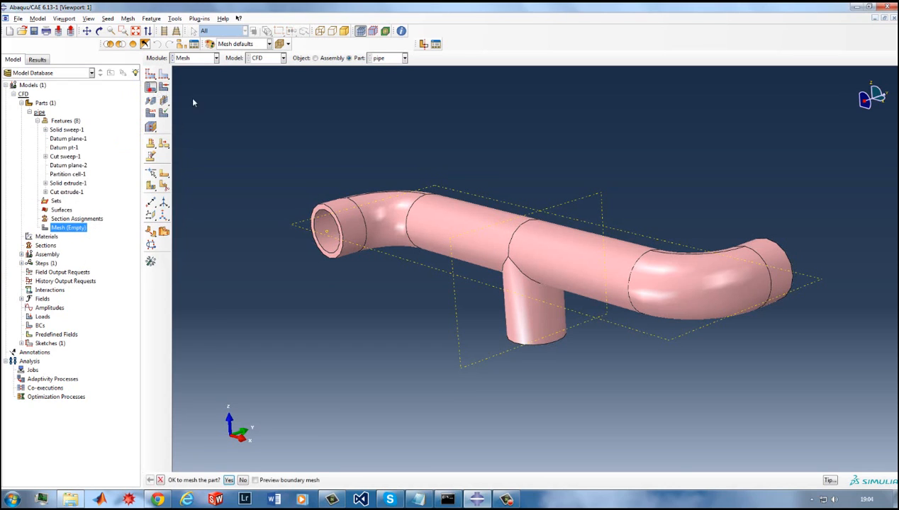
pyautogui.middleClick(260, 136)
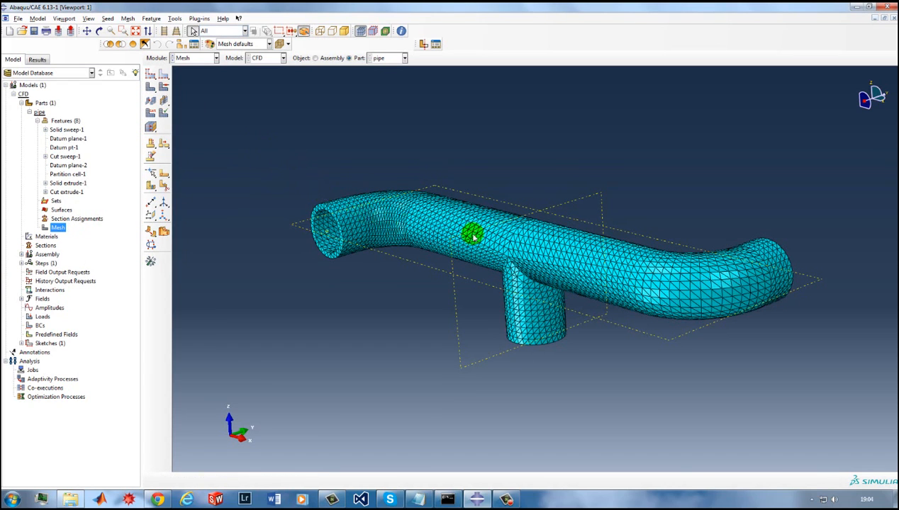
pyautogui.keyDown('ctrl'); pyautogui.keyDown('alt'); pyautogui.moveTo(705, 253); pyautogui.dragTo(715, 258); pyautogui.keyUp('alt'); pyautogui.keyUp('ctrl')
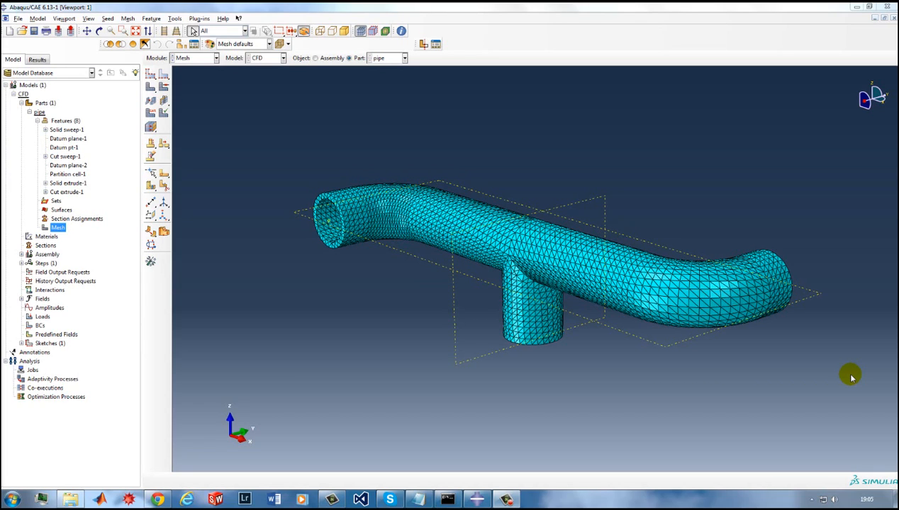
# Step: Create a 3D fluid part named fluid with a swept solid base feature and an approximate size of 600
pyautogui.click(40, 103)
pyautogui.click(40, 104)
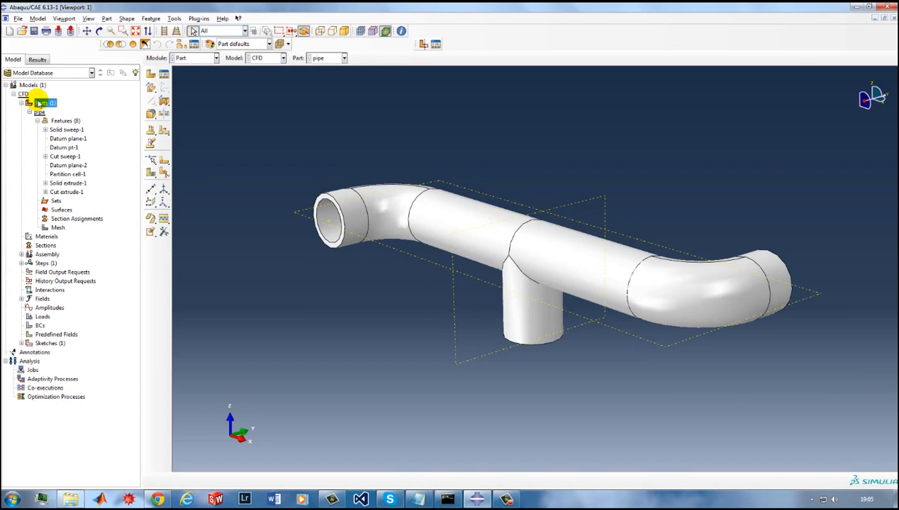
pyautogui.click(151, 75)
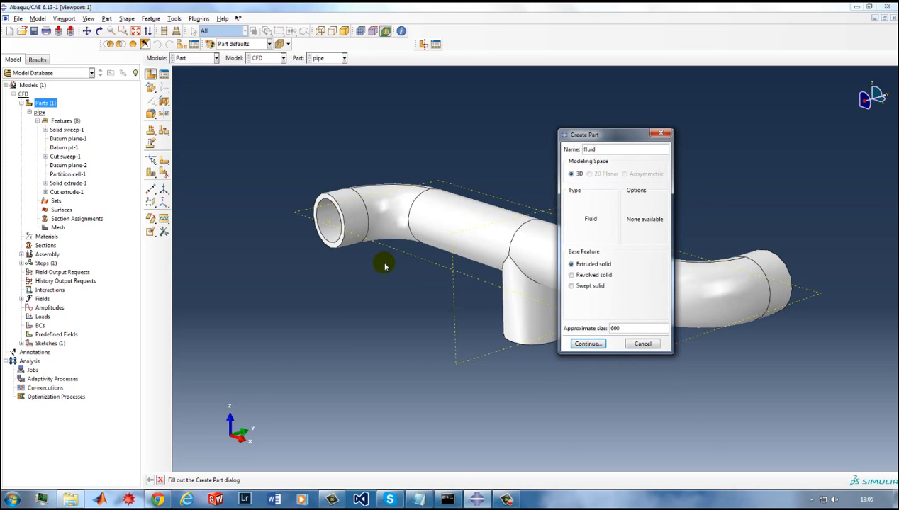
pyautogui.click(591, 287)
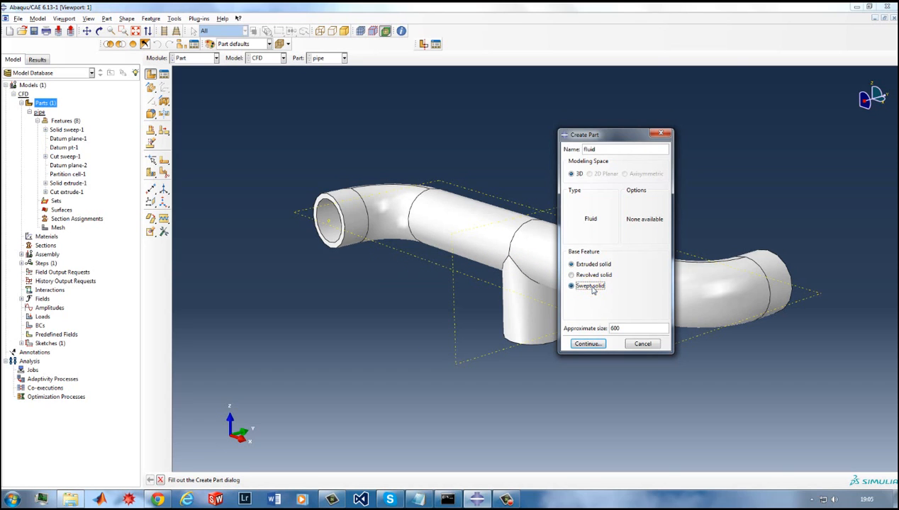
pyautogui.click(588, 343)
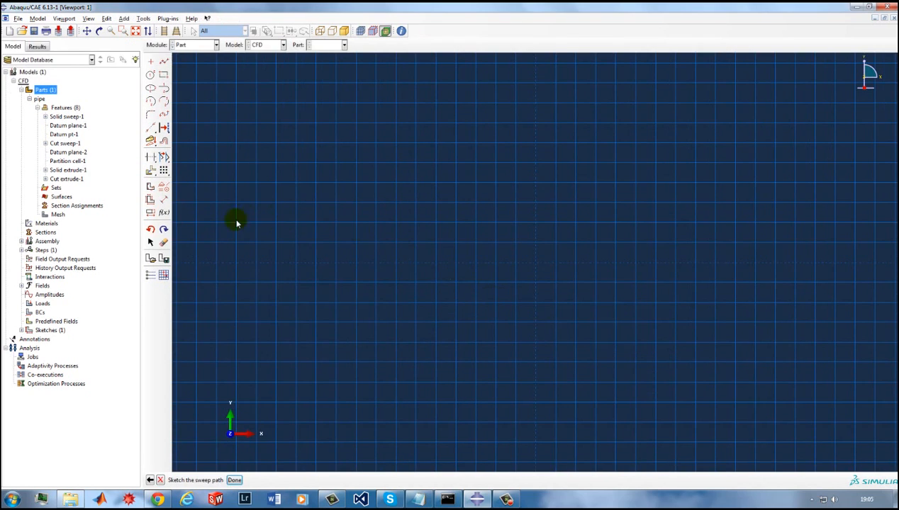
# Step: Add the saved myPath sketch as the sweep path without repositioning it and finish the path sketch
pyautogui.click(150, 259)
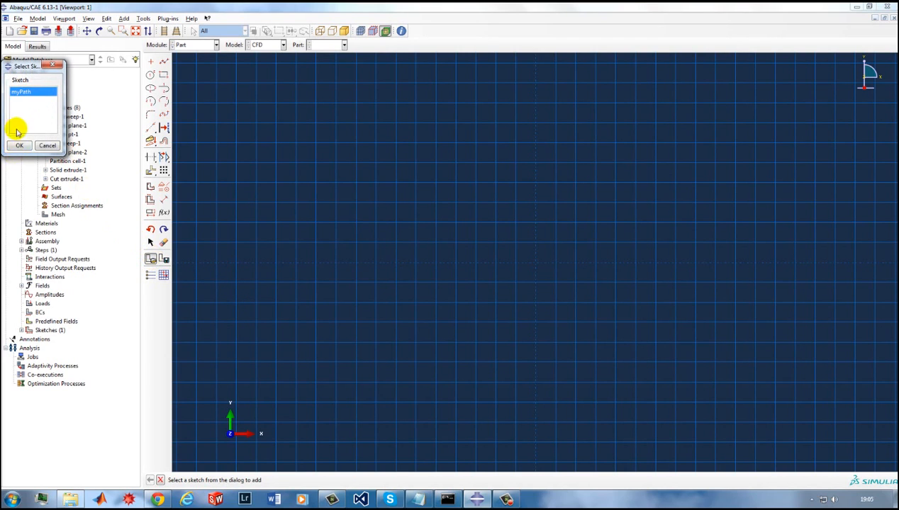
pyautogui.click(24, 147)
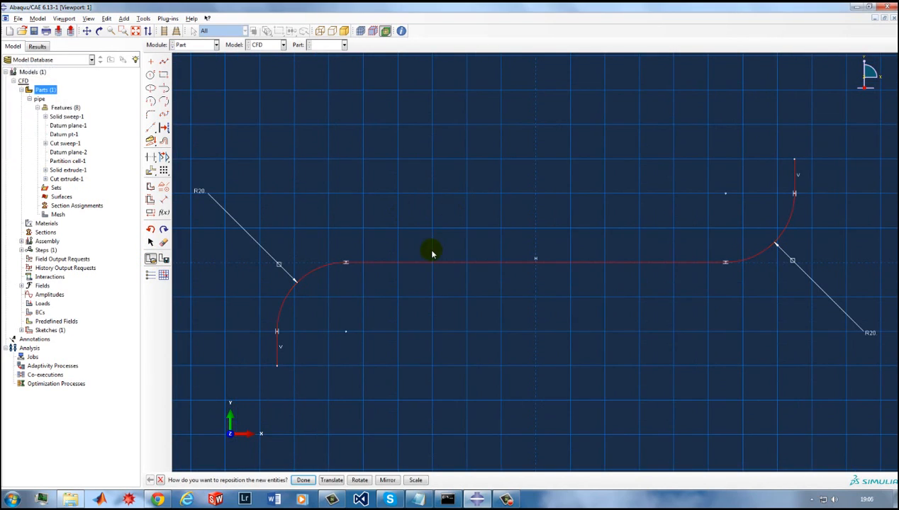
pyautogui.click(303, 480)
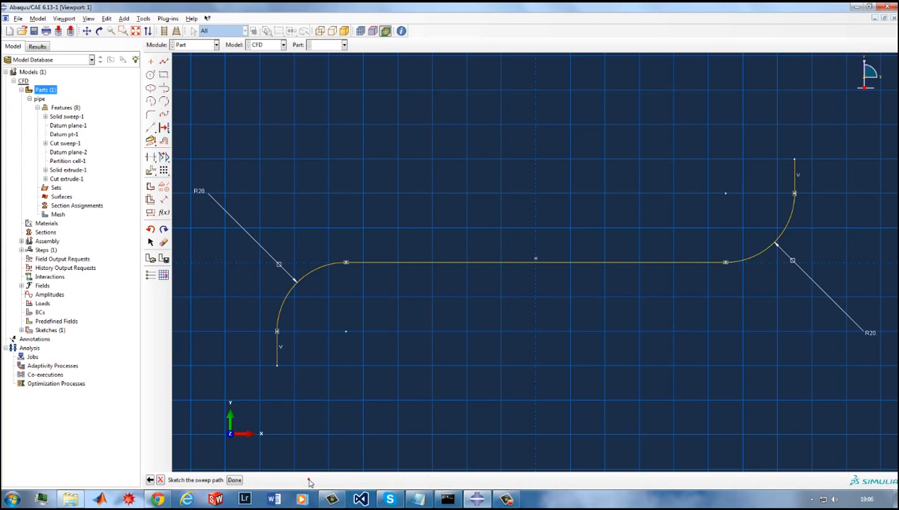
pyautogui.middleClick(537, 293)
pyautogui.middleClick(537, 292)
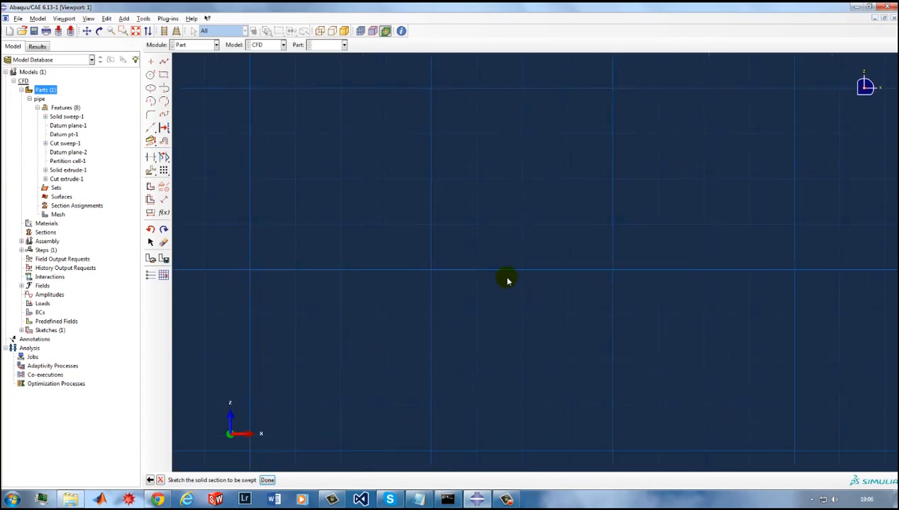
# Step: Sketch a circle of radius 10 centred at the origin as the fluid part's sweep section
pyautogui.keyDown('ctrl'); pyautogui.keyDown('alt'); pyautogui.moveTo(410, 234); pyautogui.dragTo(576, 297, button='middle'); pyautogui.keyUp('alt'); pyautogui.keyUp('ctrl')
pyautogui.moveTo(576, 296)
pyautogui.keyDown('ctrl'); pyautogui.keyDown('alt'); pyautogui.mouseDown()
pyautogui.moveTo(567, 355)
pyautogui.moveTo(533, 340)
pyautogui.moveTo(588, 338)
pyautogui.mouseUp(); pyautogui.keyUp('alt'); pyautogui.keyUp('ctrl')
pyautogui.click(150, 74)
pyautogui.click(565, 305)
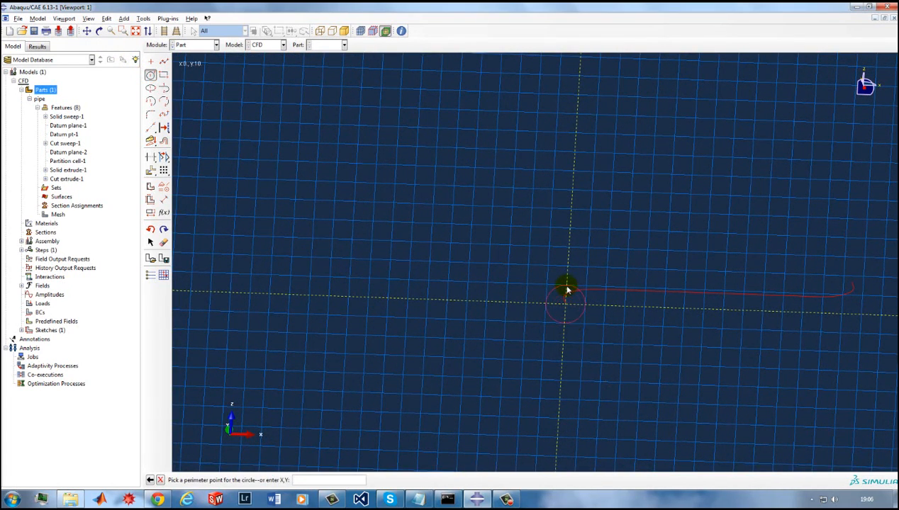
pyautogui.click(567, 289)
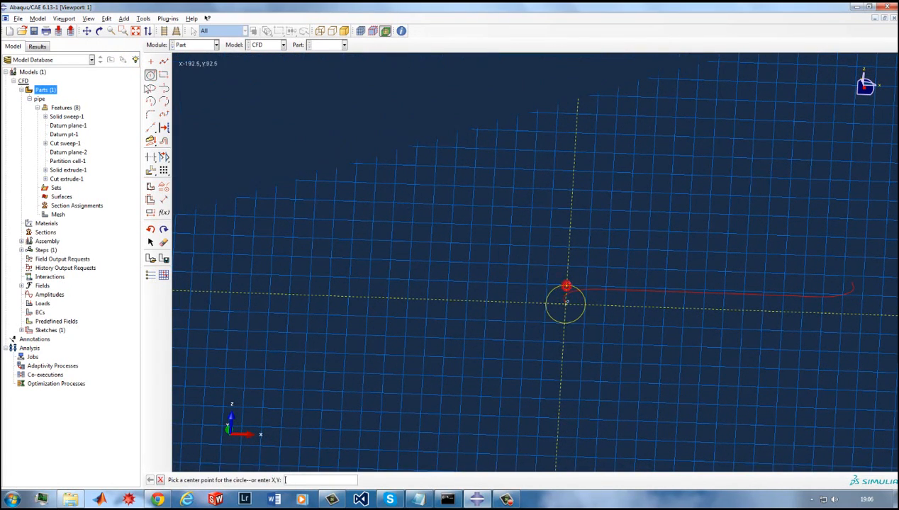
# Step: Dimension the section circle's radius as 8 and finish the section sketch to create the swept solid
pyautogui.click(164, 199)
pyautogui.click(572, 287)
pyautogui.click(592, 261)
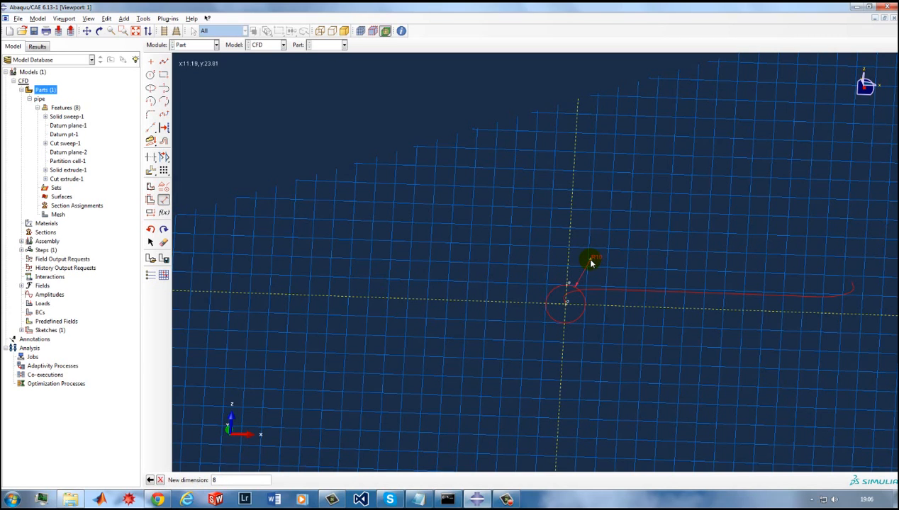
pyautogui.press('Return')
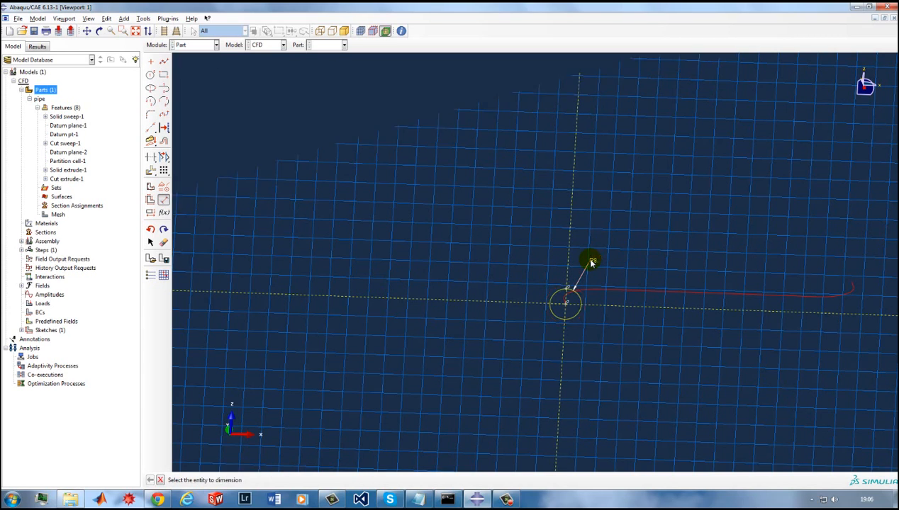
pyautogui.press('Escape')
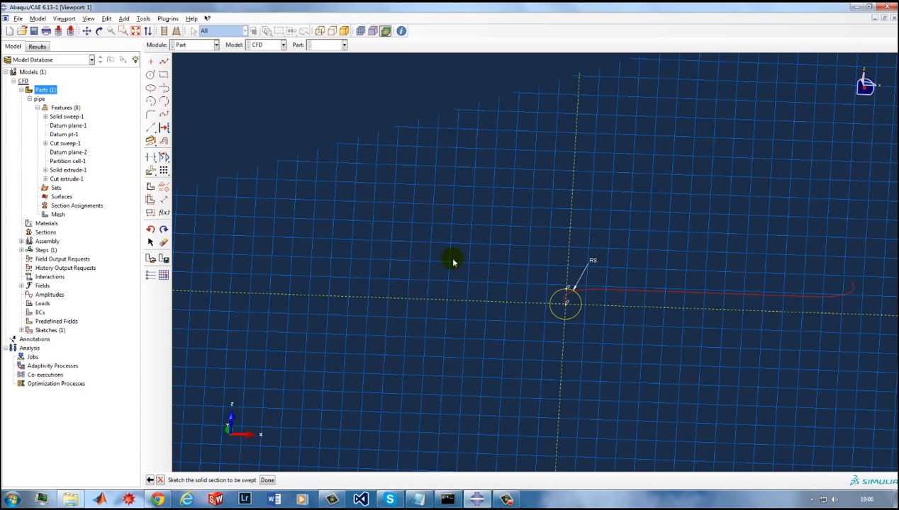
pyautogui.middleClick(453, 261)
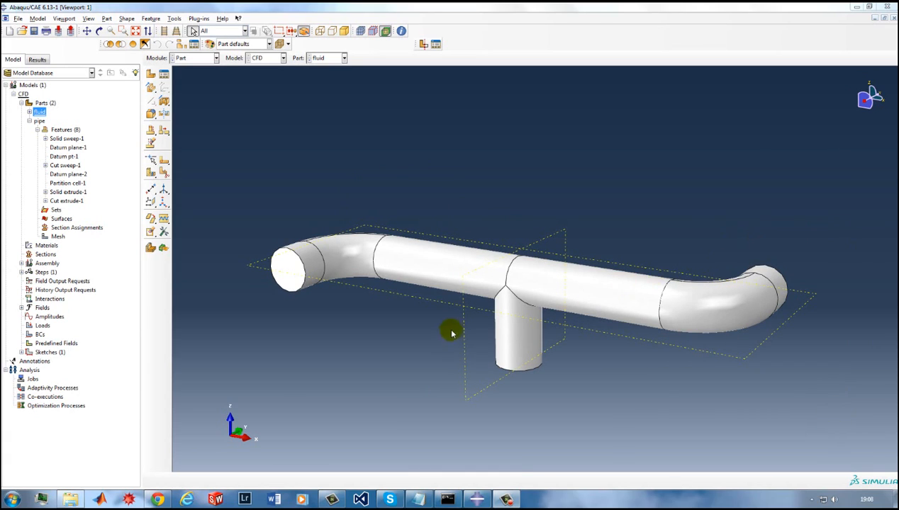
# Step: Display the pipe part's mesh in the Mesh module
pyautogui.keyDown('ctrl'); pyautogui.keyDown('alt'); pyautogui.moveTo(522, 300); pyautogui.dragTo(508, 283); pyautogui.keyUp('alt'); pyautogui.keyUp('ctrl')
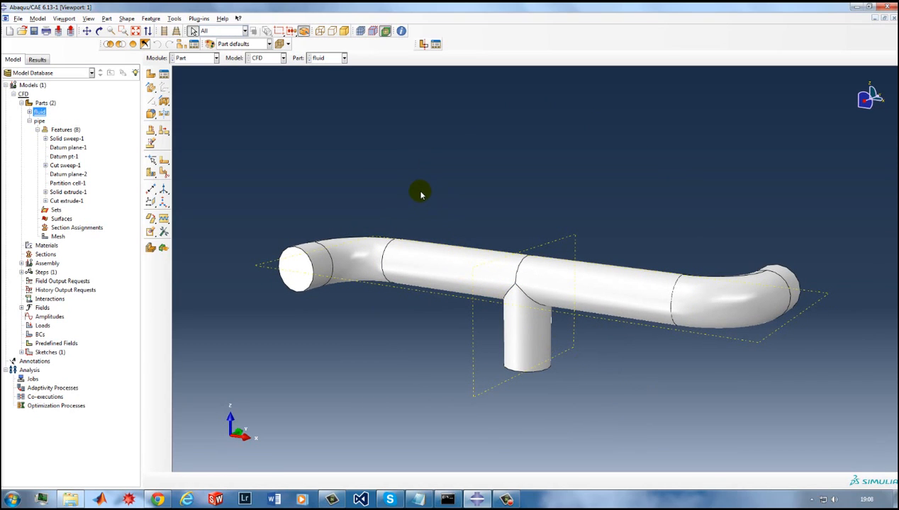
pyautogui.click(59, 236)
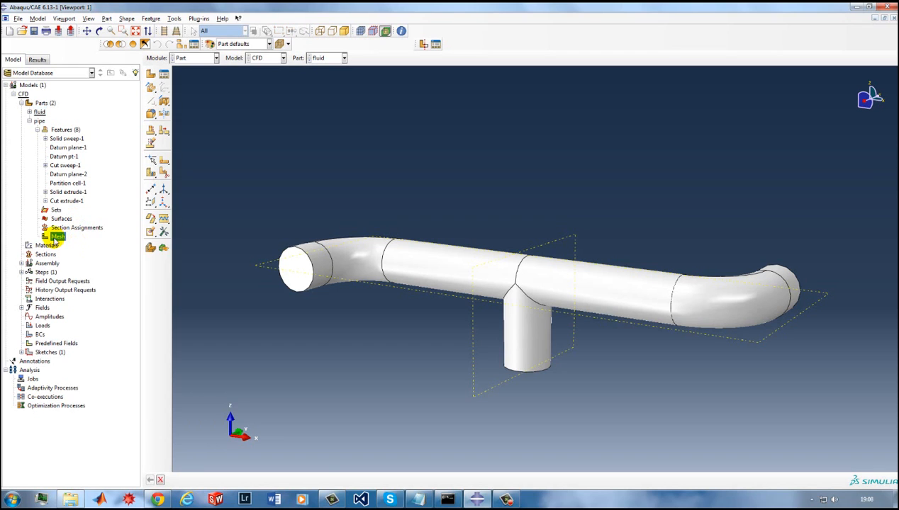
pyautogui.doubleClick(59, 236)
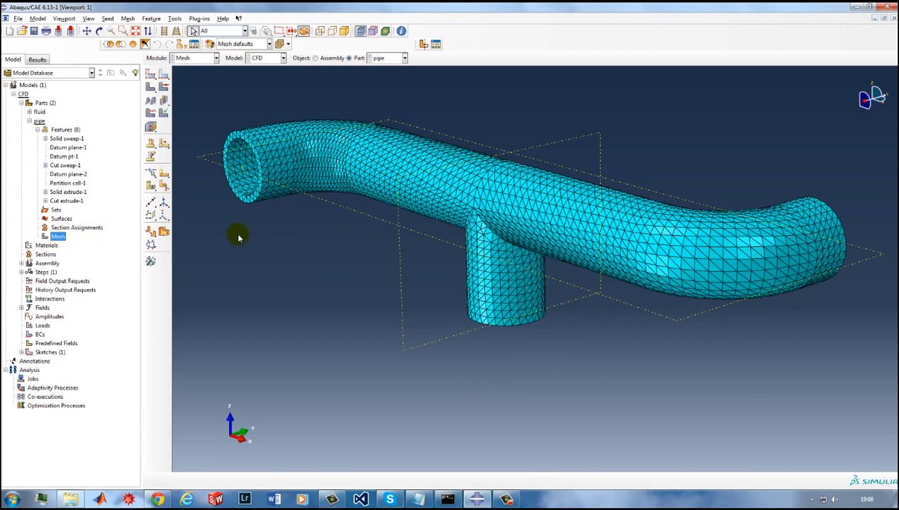
pyautogui.click(30, 121)
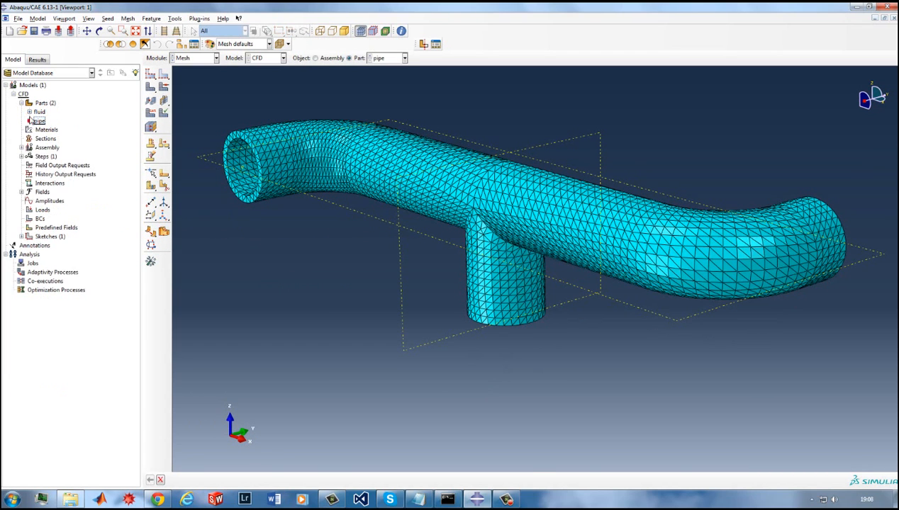
# Step: Assign the Tet element shape with the Free technique and default algorithm in the fluid part's mesh controls
pyautogui.click(29, 112)
pyautogui.doubleClick(60, 155)
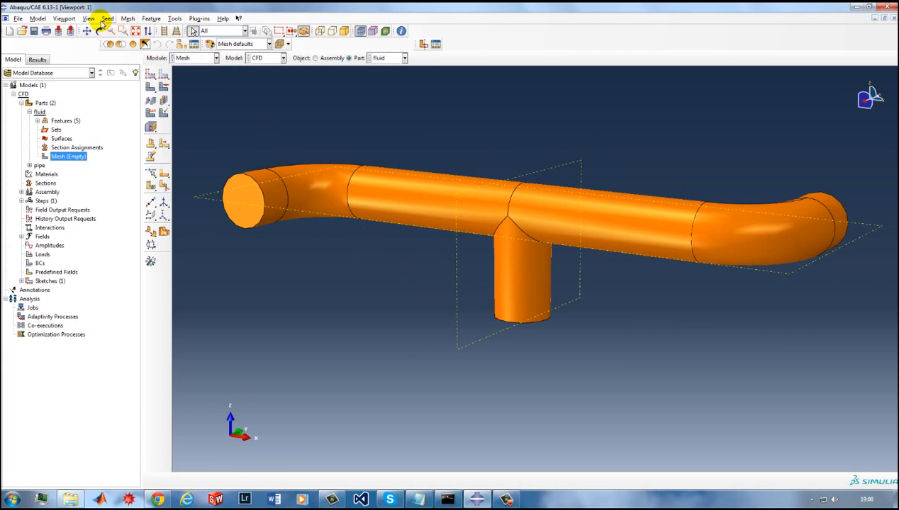
pyautogui.click(152, 20)
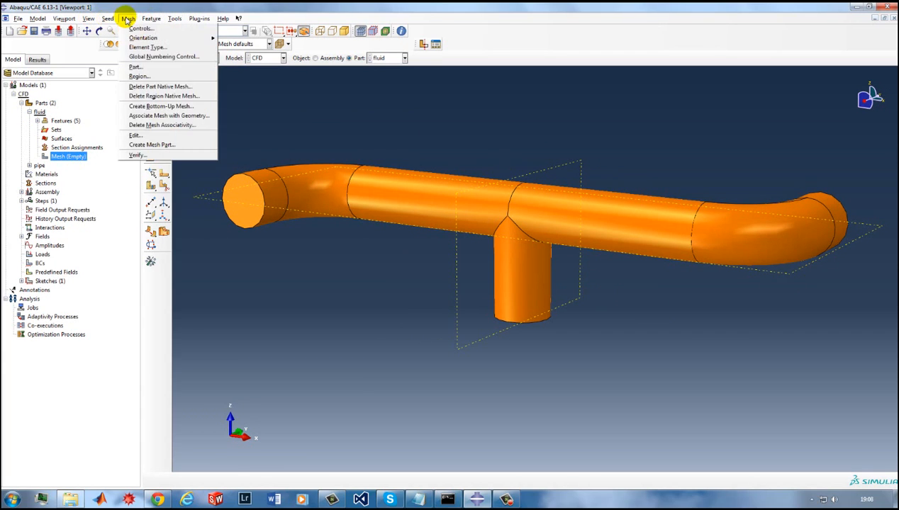
pyautogui.click(145, 27)
pyautogui.click(86, 189)
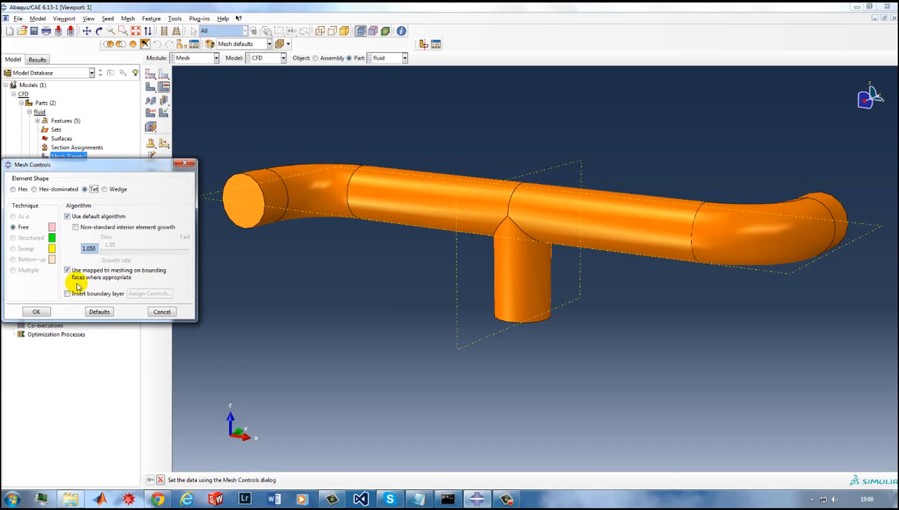
pyautogui.click(36, 311)
# Step: Apply global seeds to the fluid part and generate its mesh
pyautogui.click(151, 76)
pyautogui.click(67, 254)
pyautogui.click(27, 254)
pyautogui.click(150, 86)
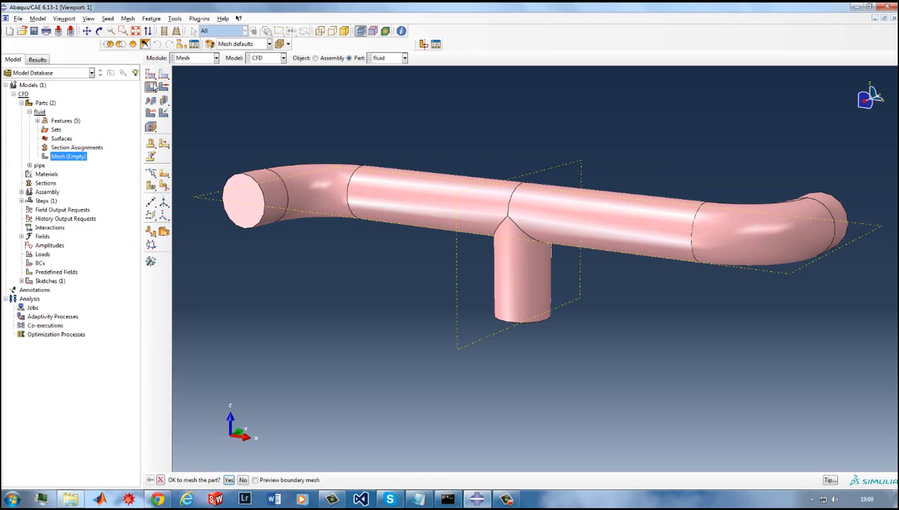
pyautogui.middleClick(644, 307)
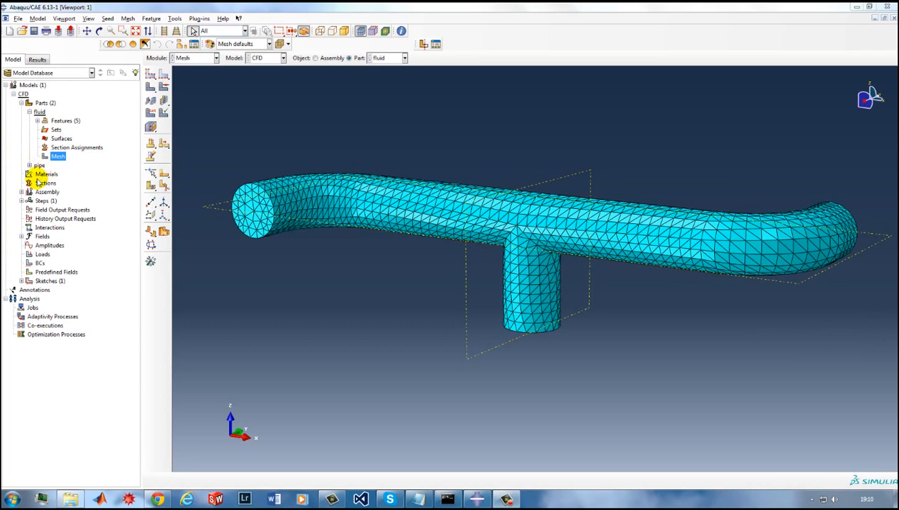
# Step: Create a material named Water and define its uniform mass density
pyautogui.doubleClick(46, 175)
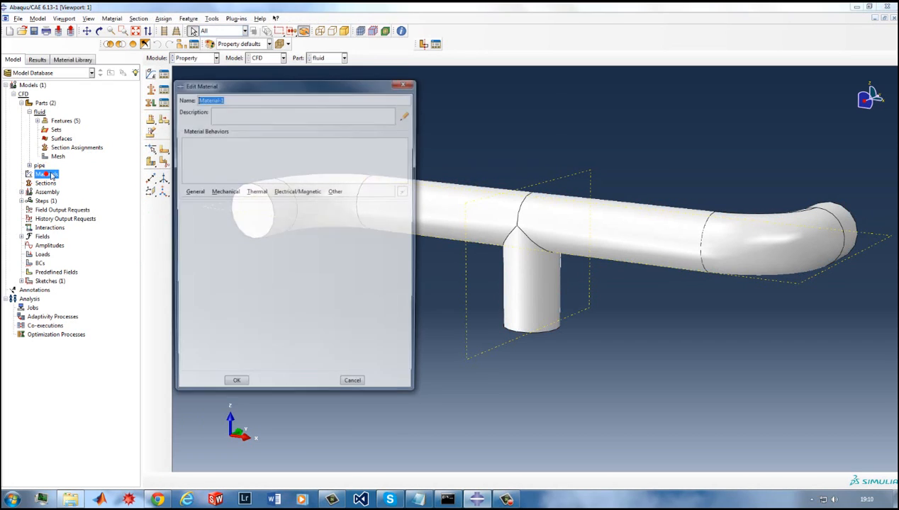
pyautogui.write('Wa')
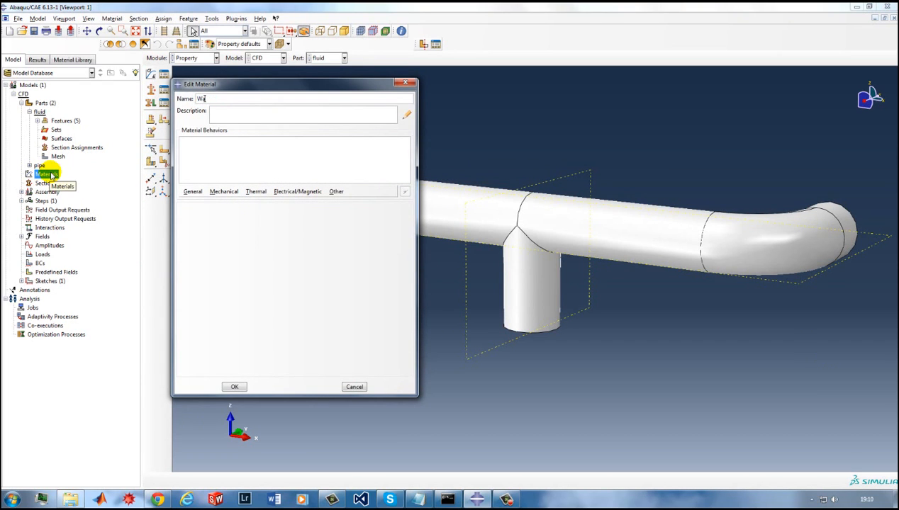
pyautogui.write('ter')
pyautogui.click(193, 192)
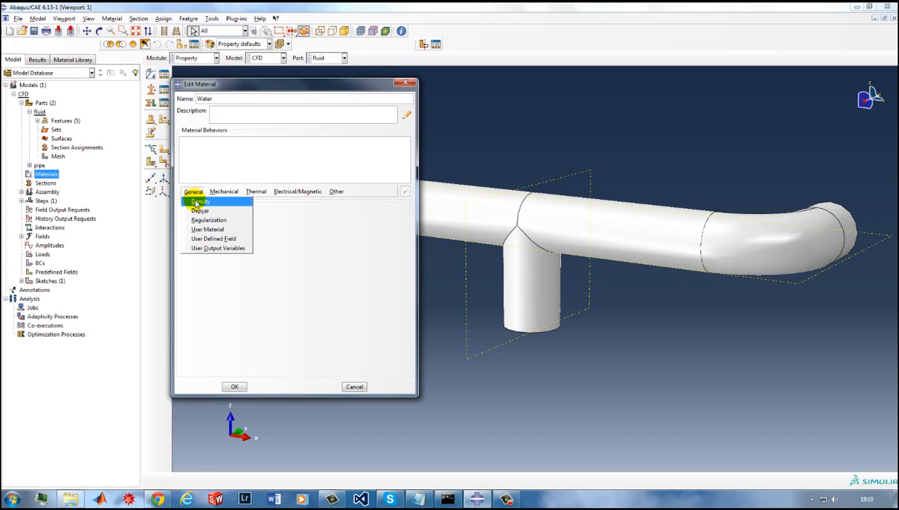
pyautogui.click(197, 203)
pyautogui.click(215, 284)
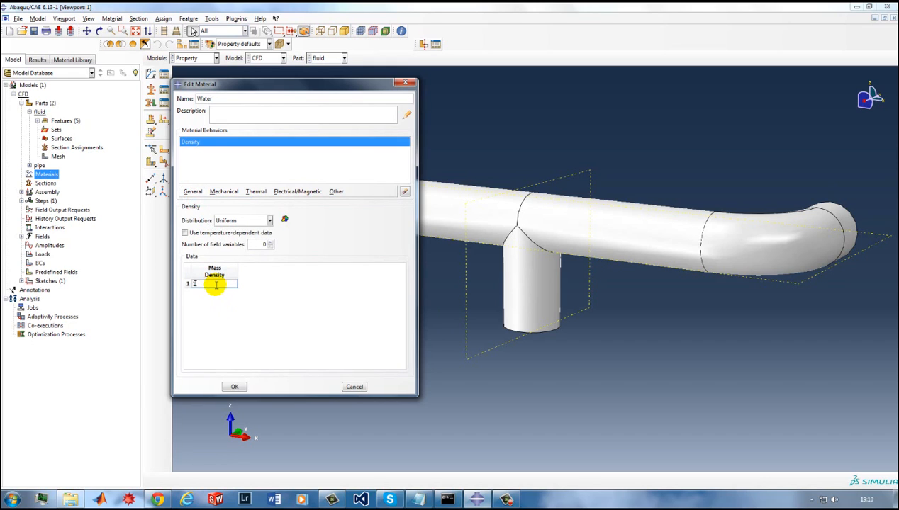
# Step: Add a Newtonian dynamic viscosity to the Water material and save the material
pyautogui.click(192, 191)
pyautogui.moveTo(213, 192)
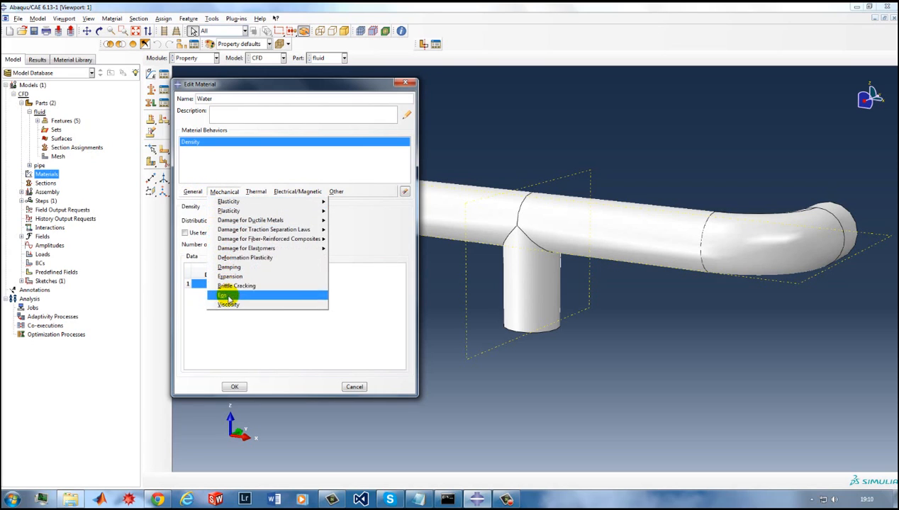
pyautogui.click(230, 304)
pyautogui.click(217, 284)
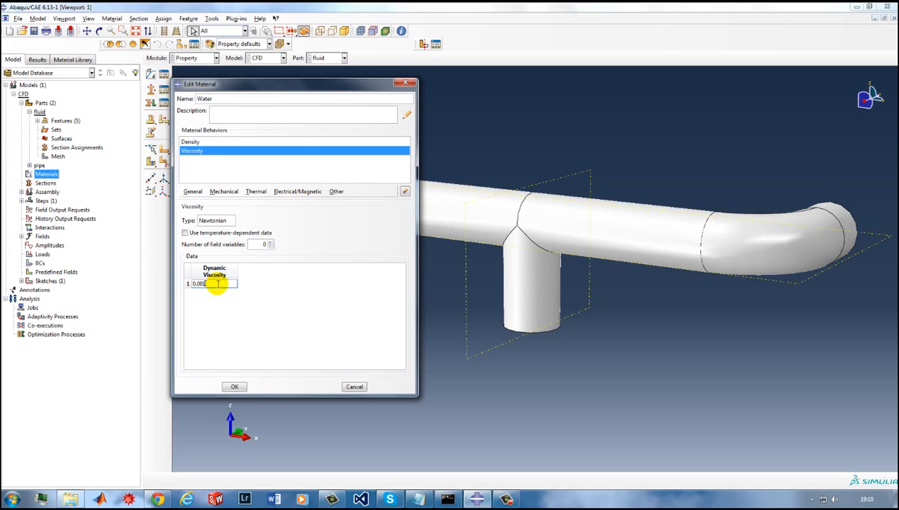
pyautogui.click(235, 386)
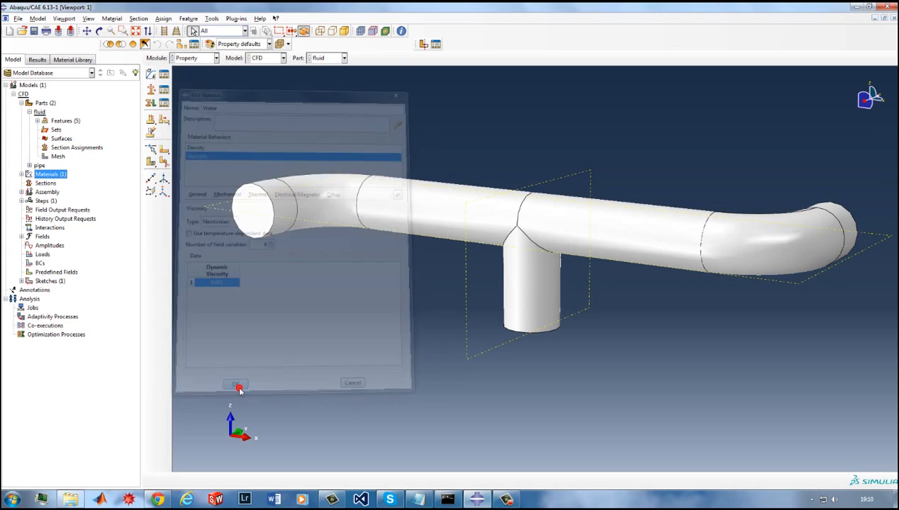
# Step: Create a homogeneous fluid section named fluid that uses the Water material
pyautogui.doubleClick(45, 184)
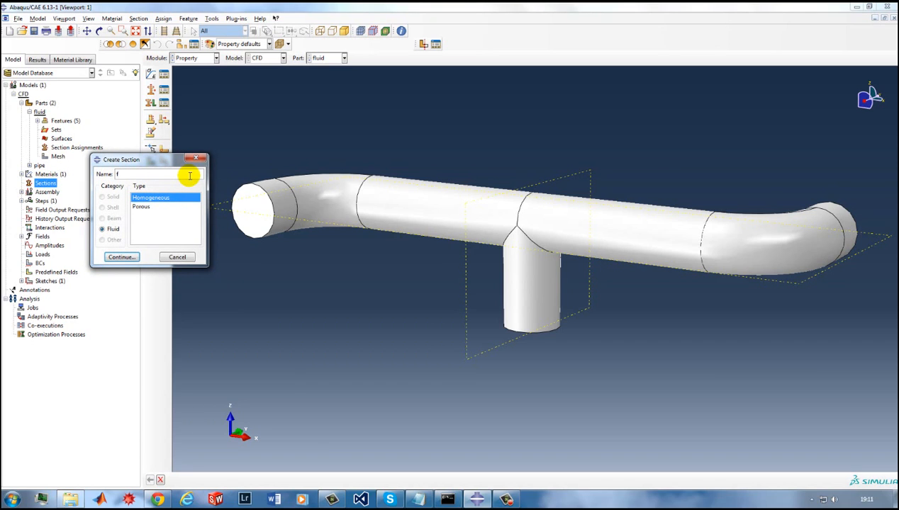
pyautogui.write('fluid')
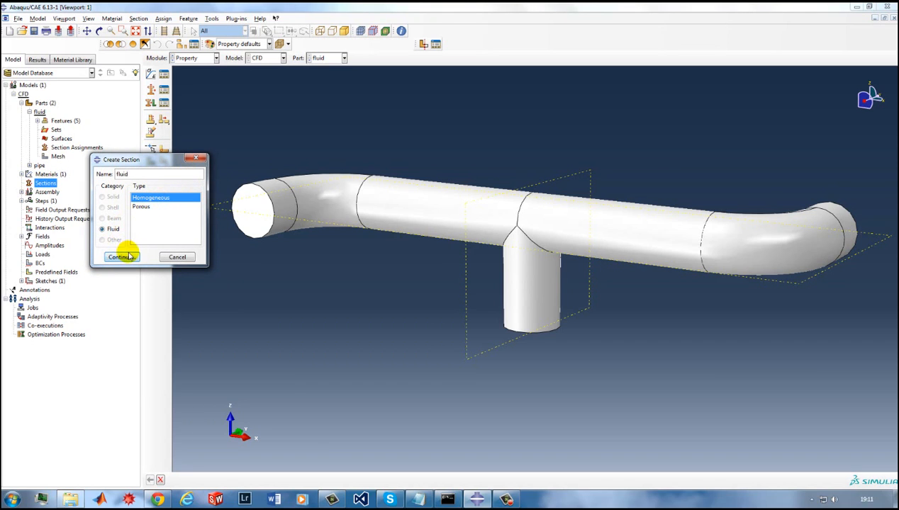
pyautogui.click(122, 257)
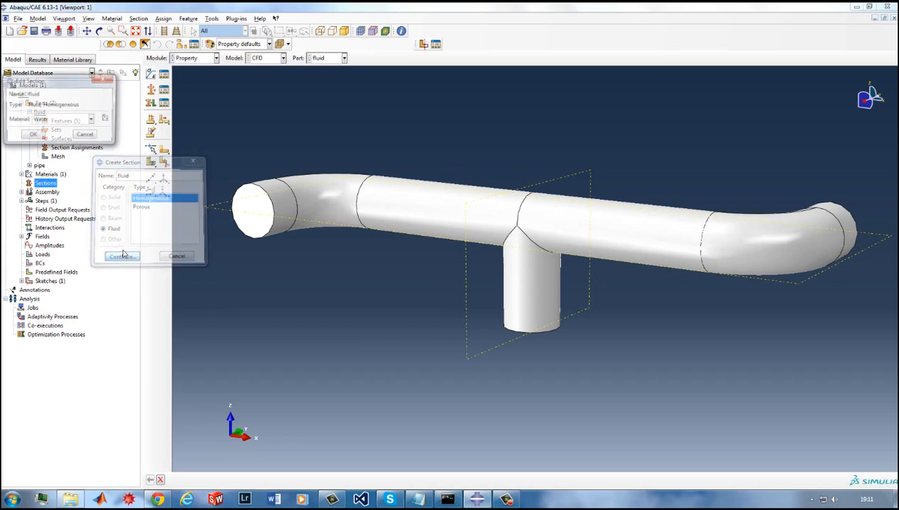
pyautogui.click(35, 136)
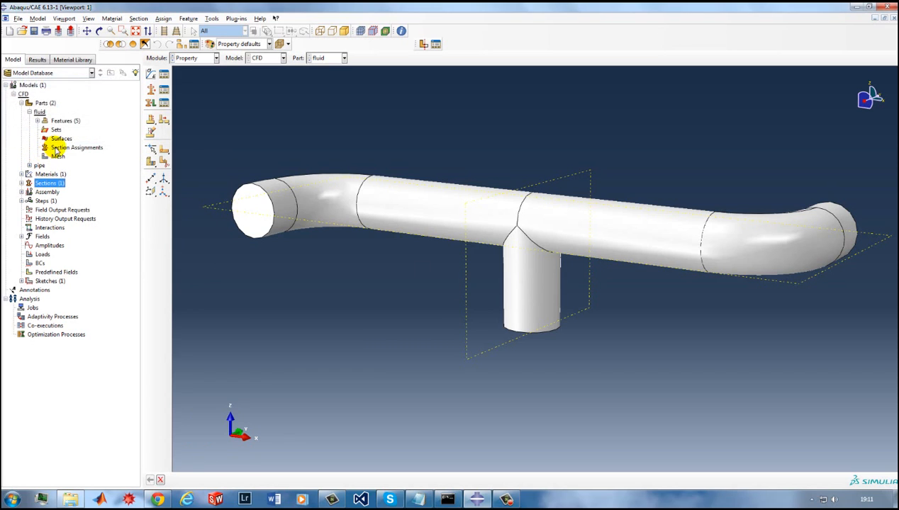
# Step: Select all regions of the fluid part as a new set for assigning the fluid section
pyautogui.click(59, 147)
pyautogui.click(39, 112)
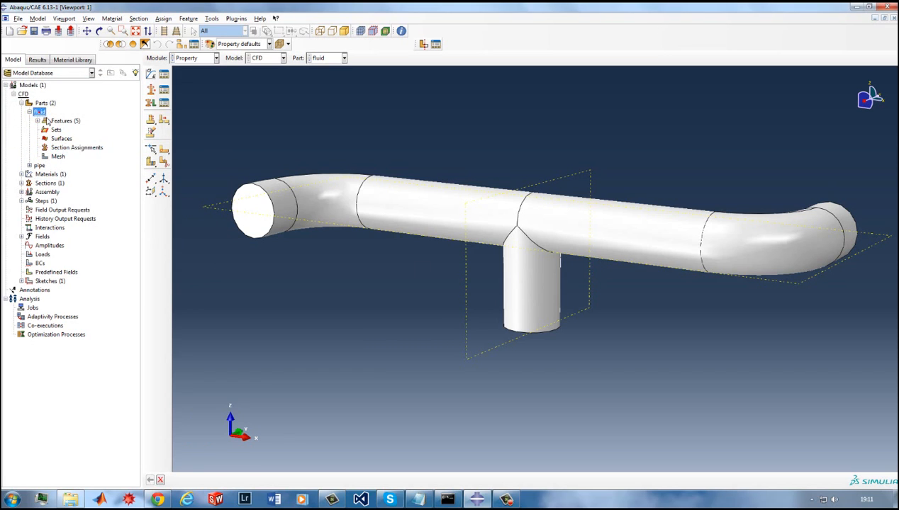
pyautogui.doubleClick(64, 147)
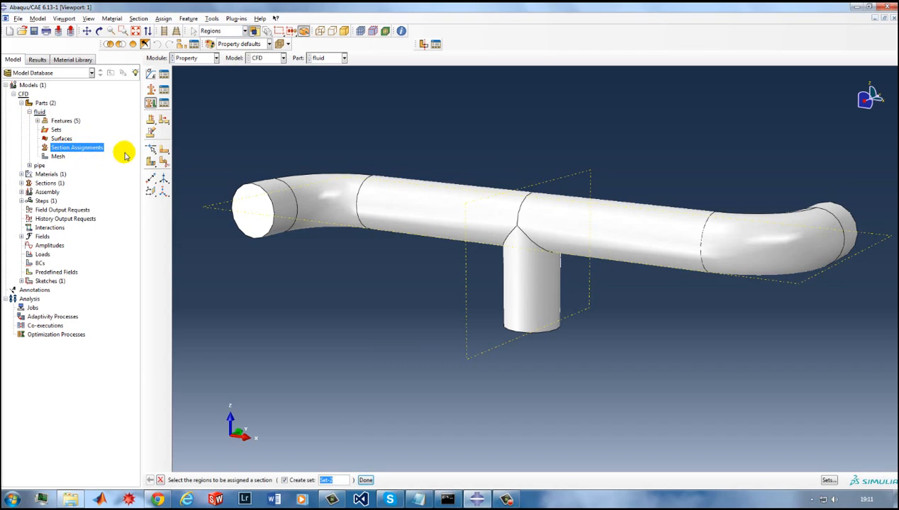
pyautogui.moveTo(261, 147); pyautogui.dragTo(876, 444)
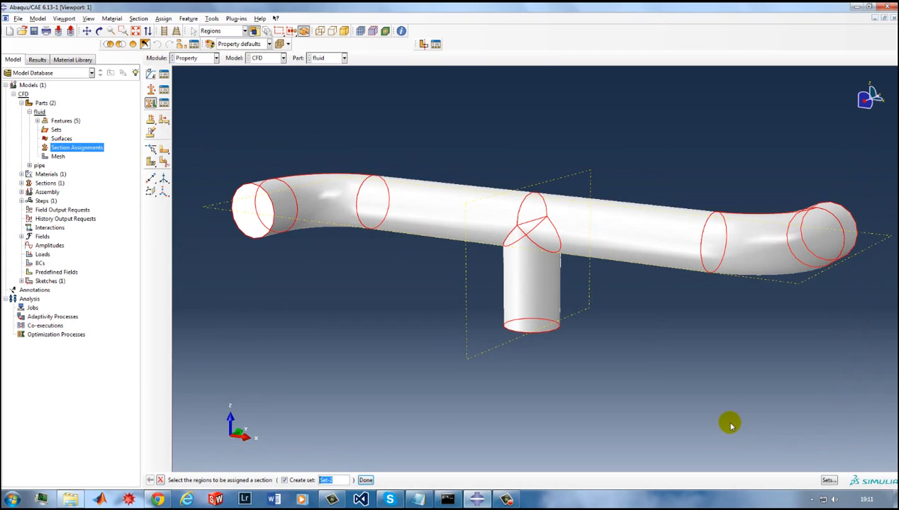
pyautogui.middleClick(686, 348)
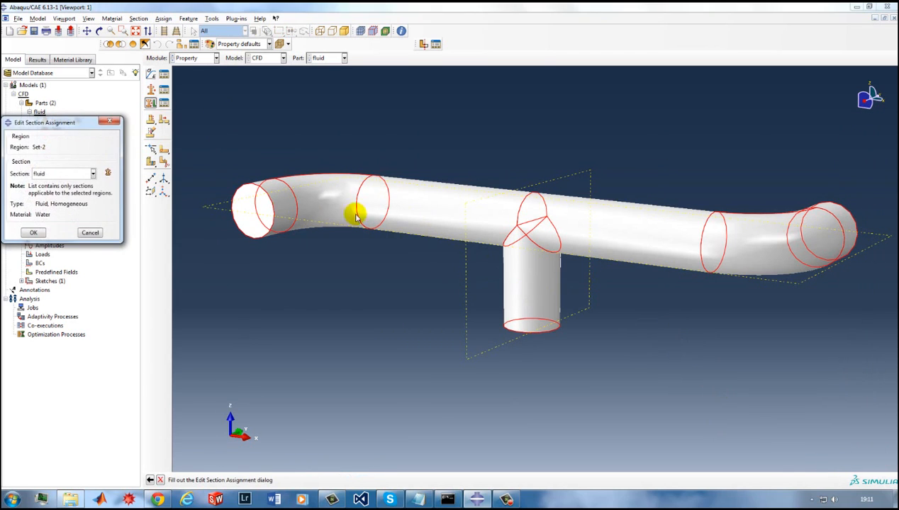